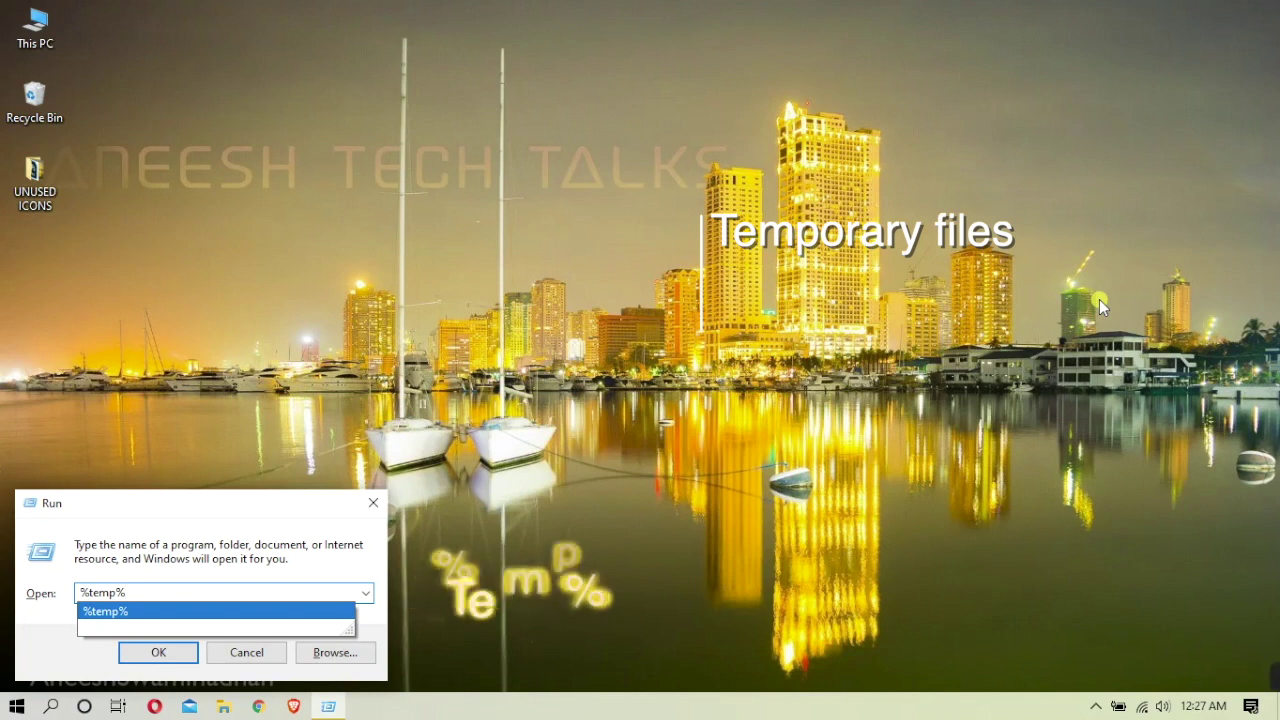
Step: Open the %temp% folder and delete everything in it, continuing with administrator permission for all current items
{"action": "key", "text": "Return"}
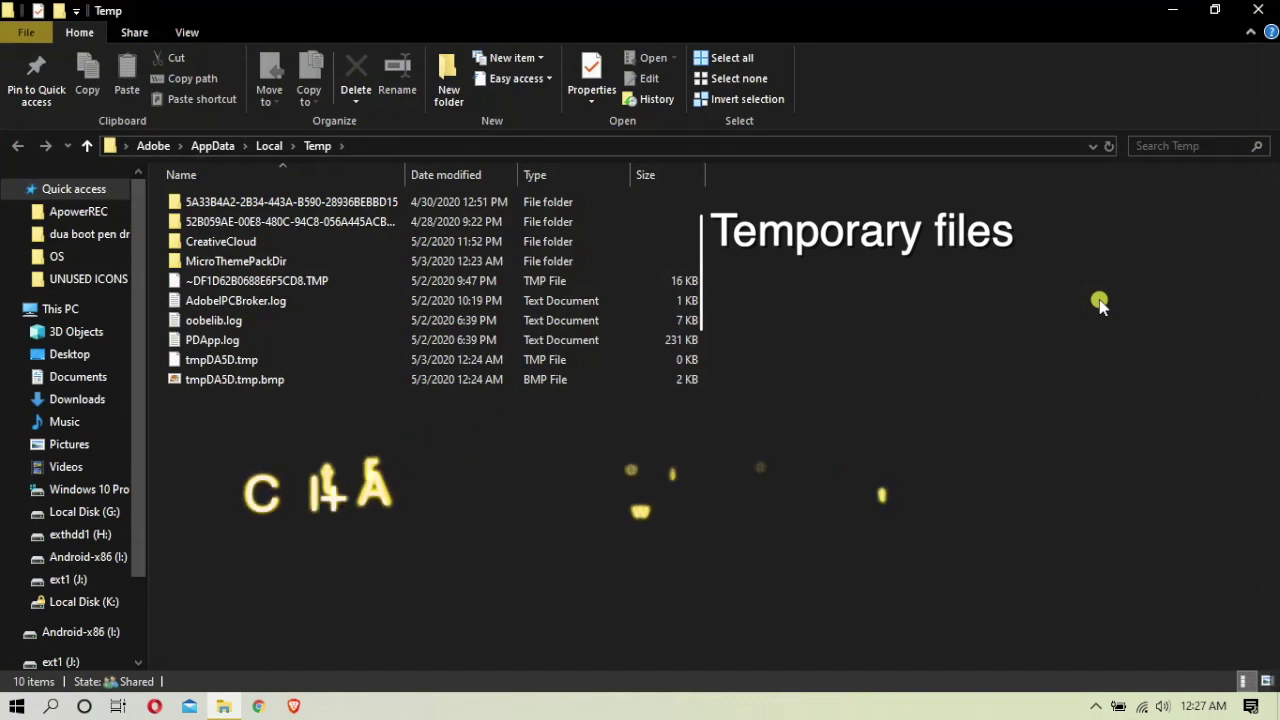
{"action": "key", "text": "ctrl+a"}
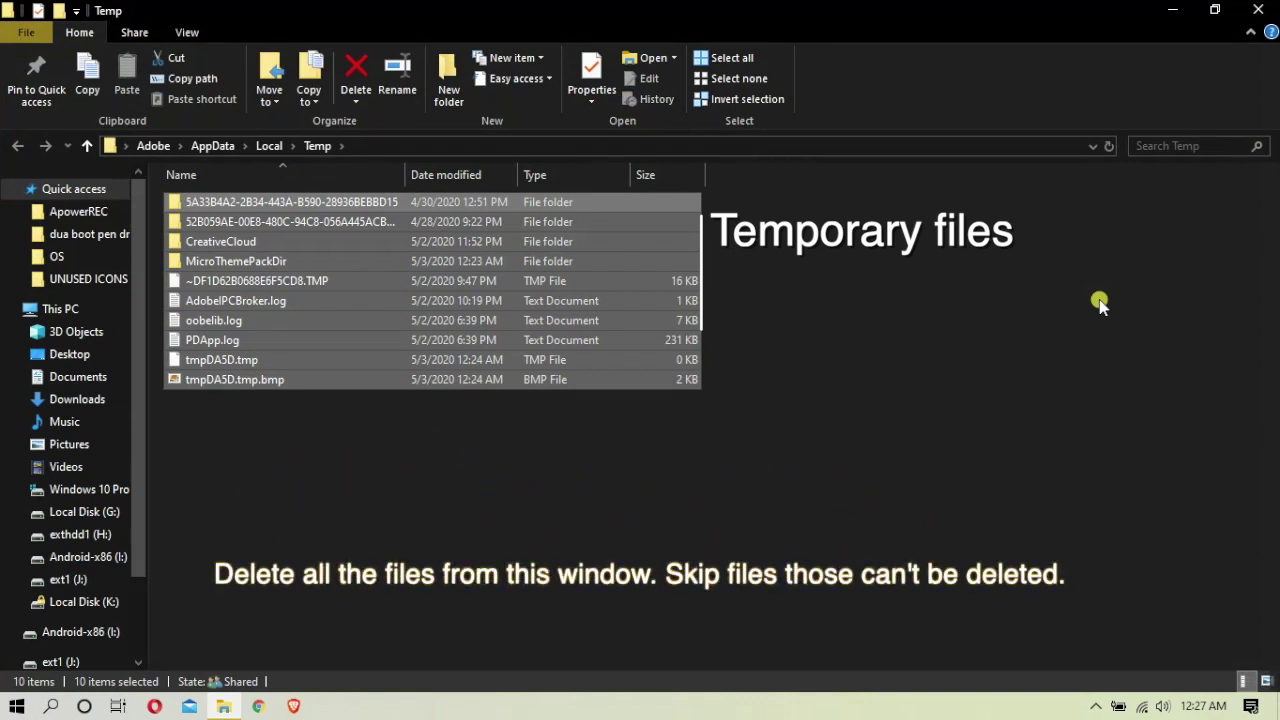
{"action": "key", "text": "Delete"}
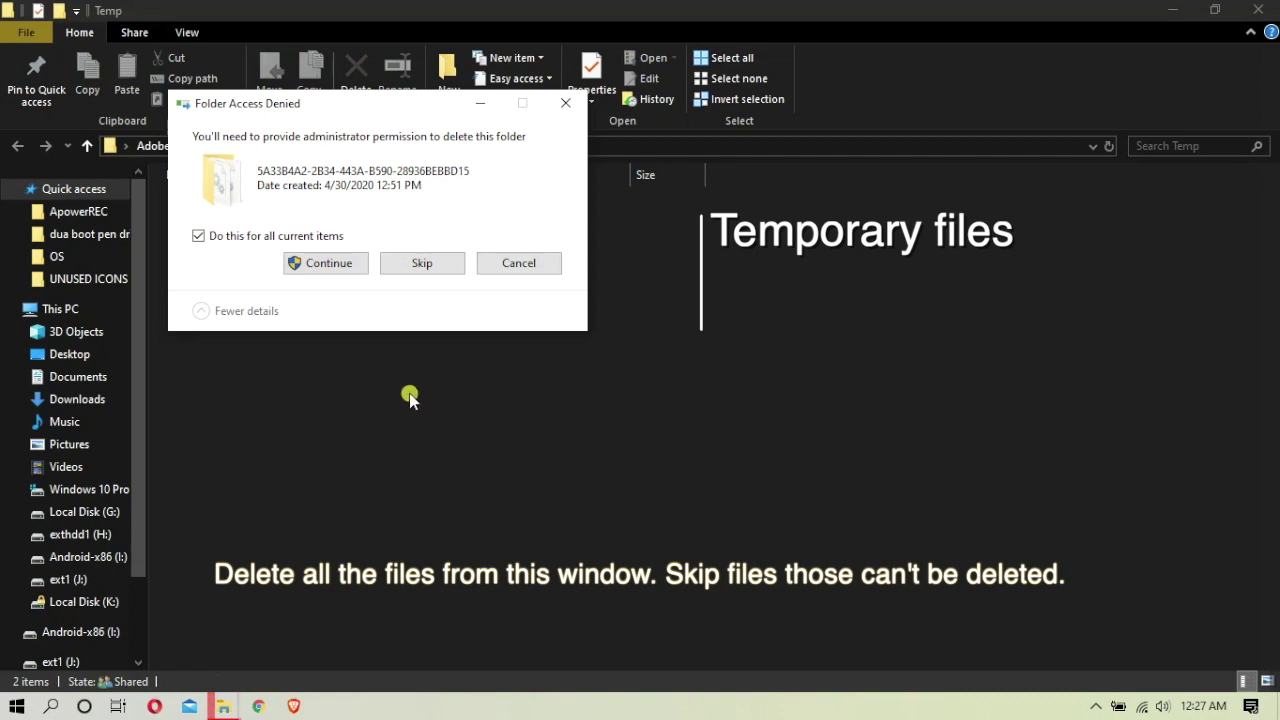
{"action": "left_click", "coordinate": [344, 267]}
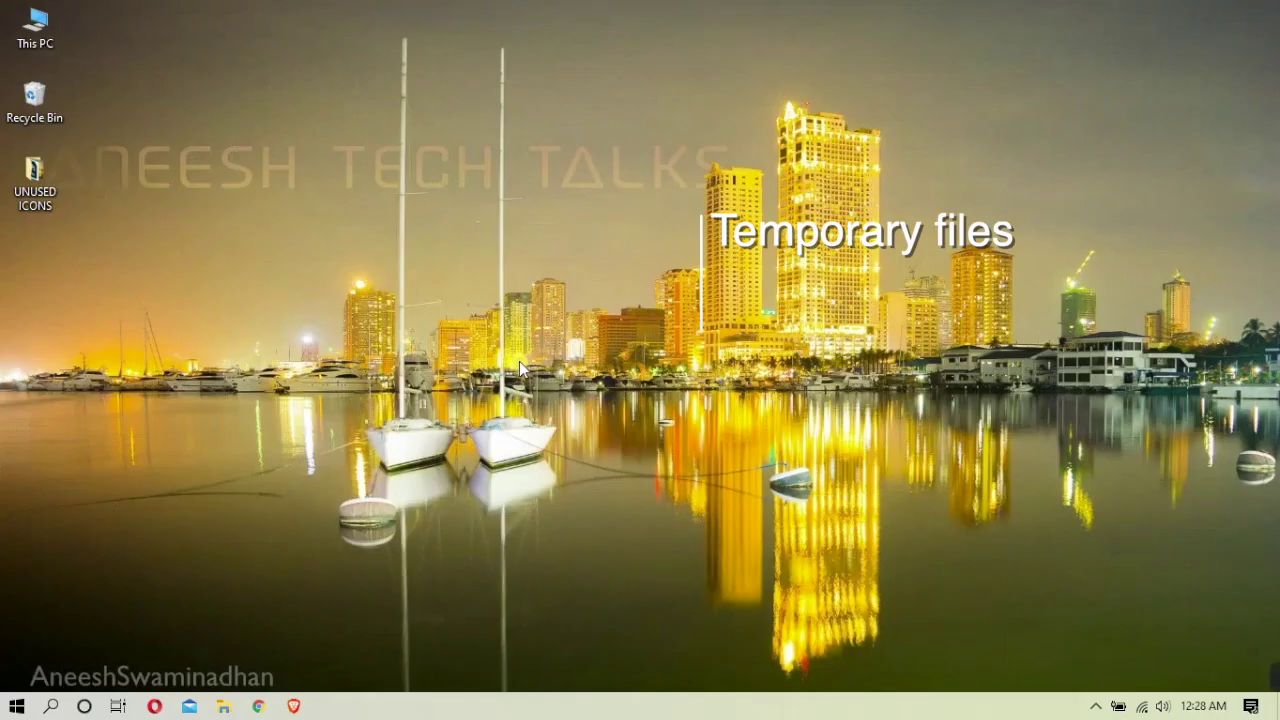
Step: Open the recent folder through the Run dialog to check its contents, and close it
{"action": "key", "text": "super+r"}
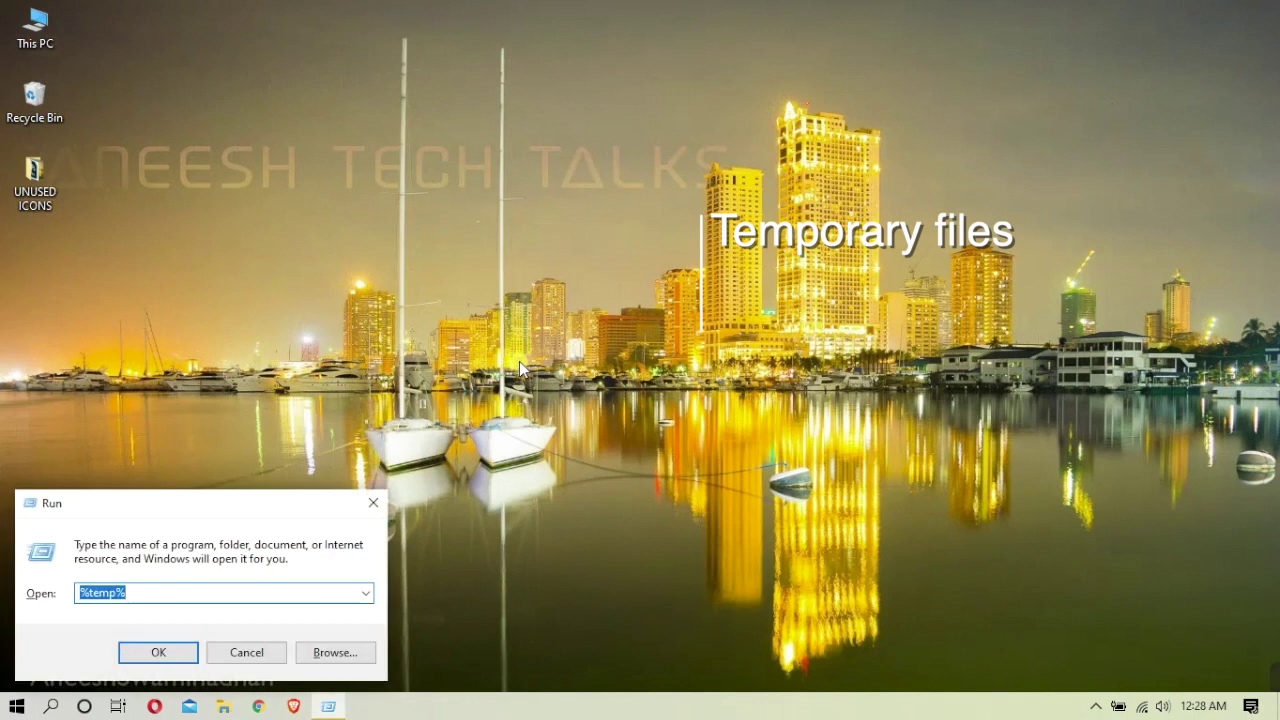
{"action": "type", "text": "rec"}
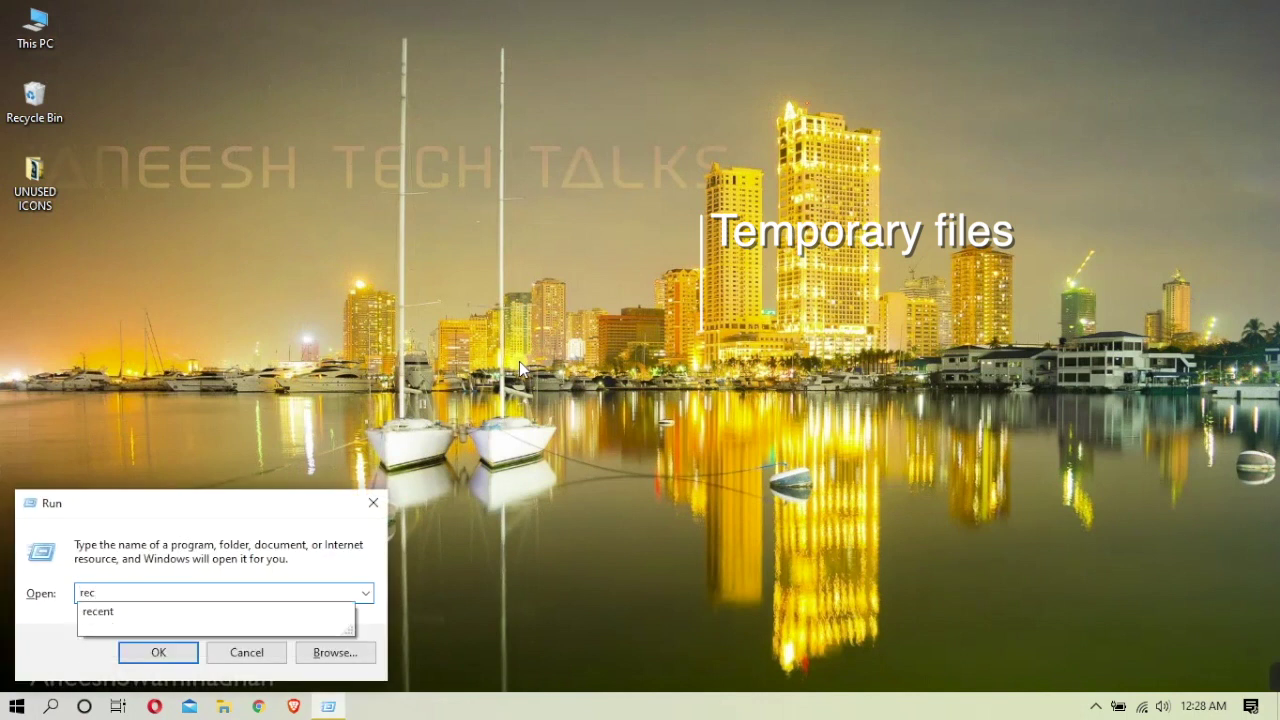
{"action": "key", "text": "Down"}
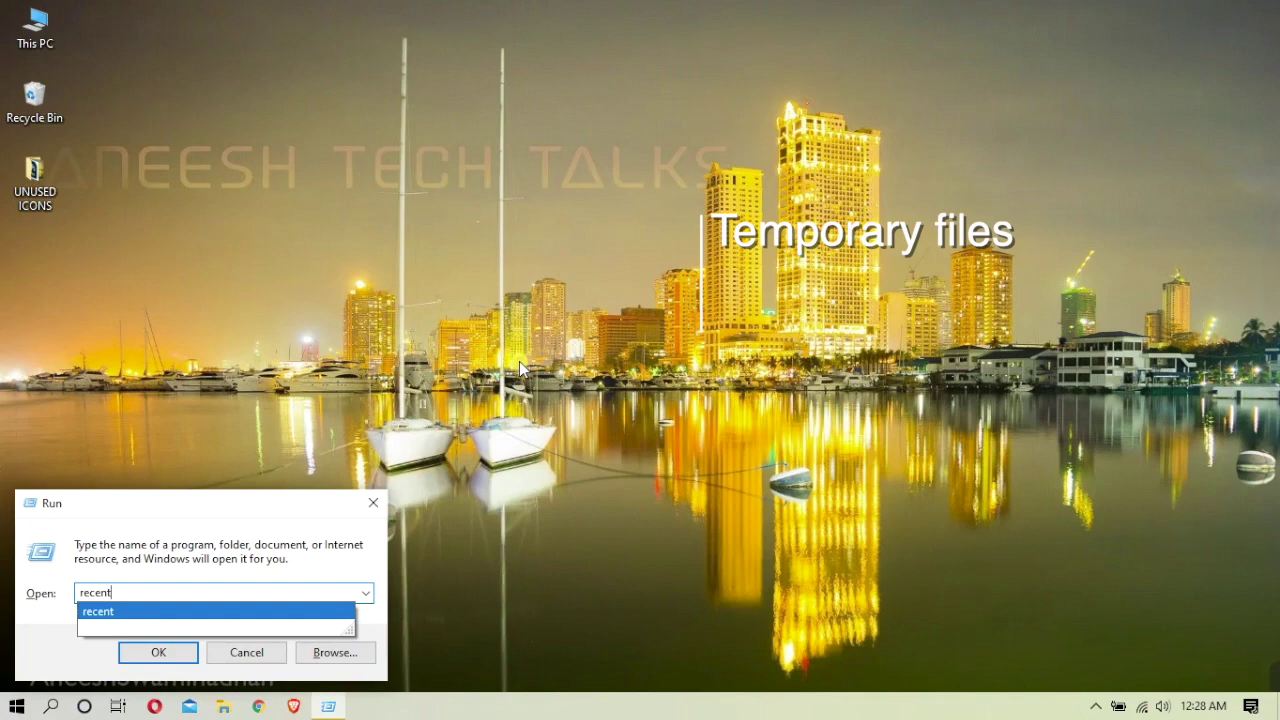
{"action": "key", "text": "Return"}
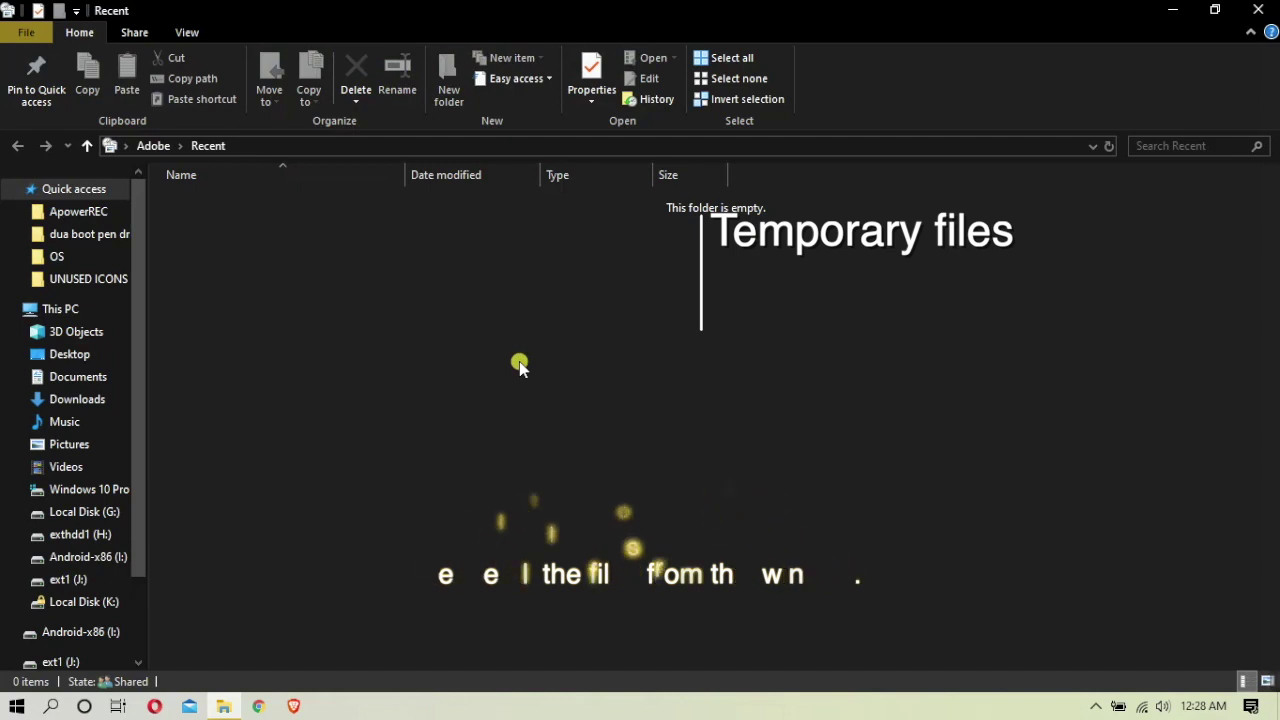
{"action": "left_click", "coordinate": [1258, 10]}
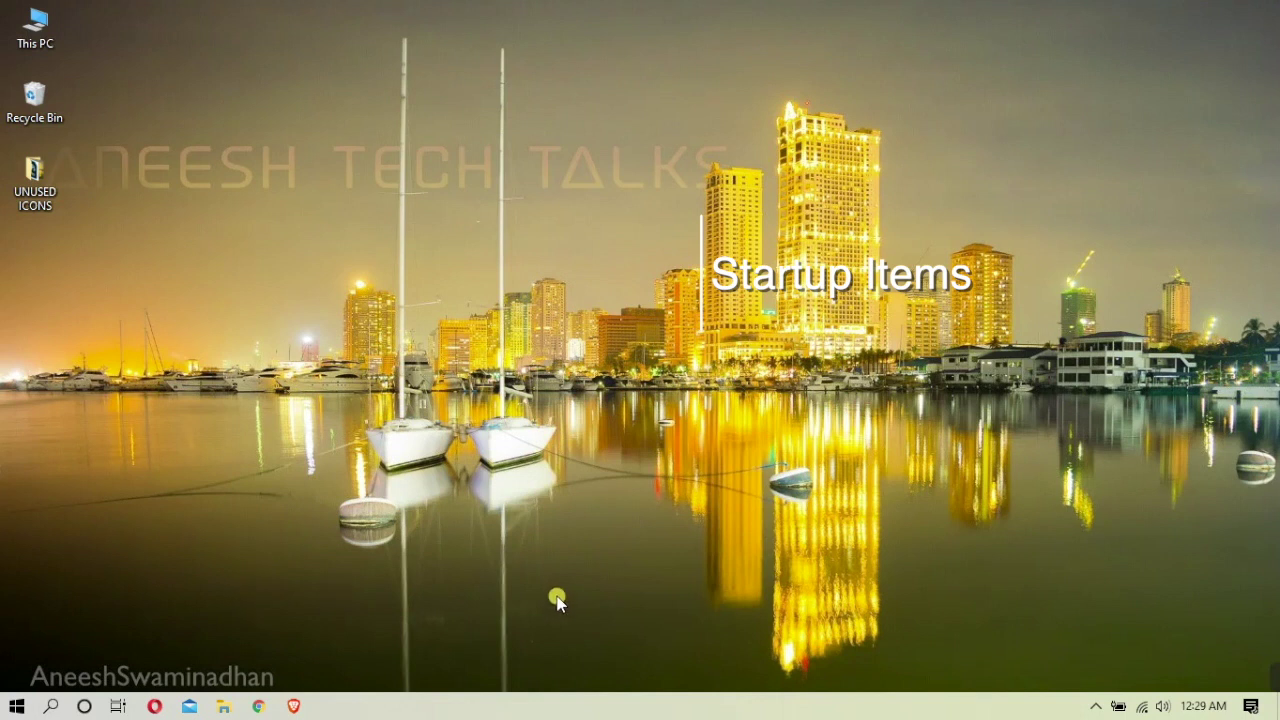
Step: Open Task Manager's startup items and disable Epic Privacy Browser Installer
{"action": "right_click", "coordinate": [608, 704]}
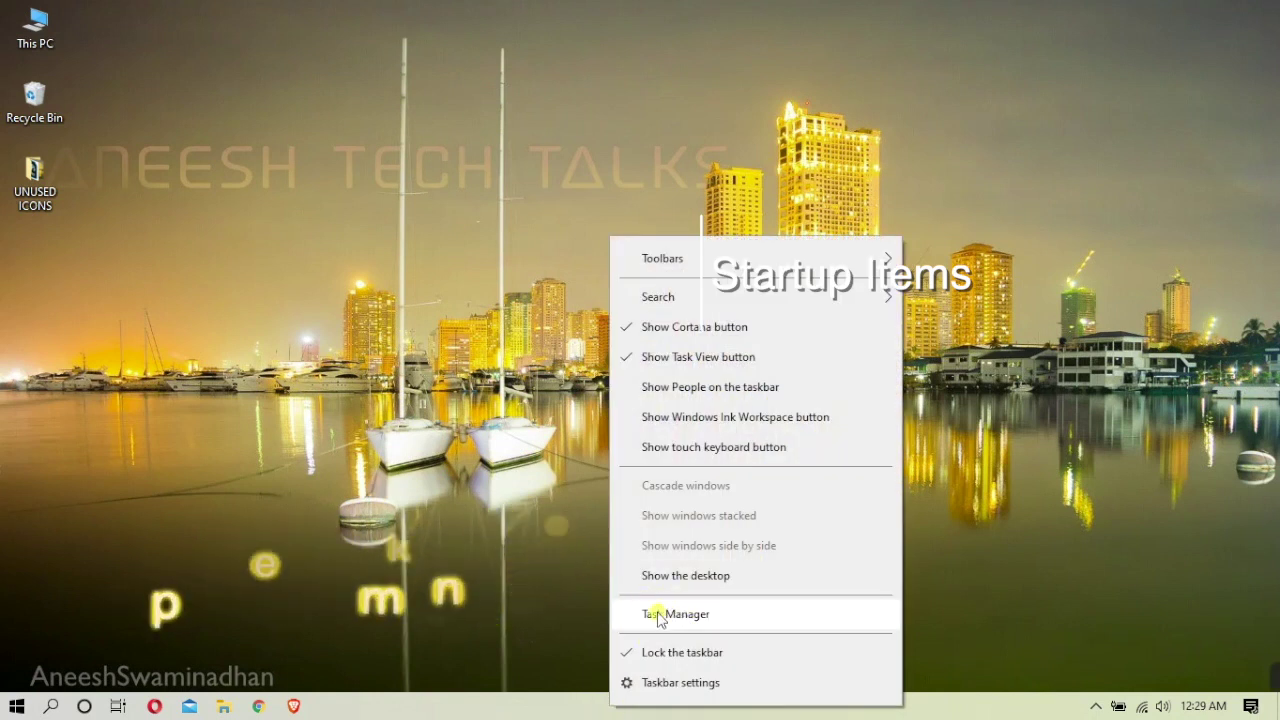
{"action": "left_click", "coordinate": [719, 617]}
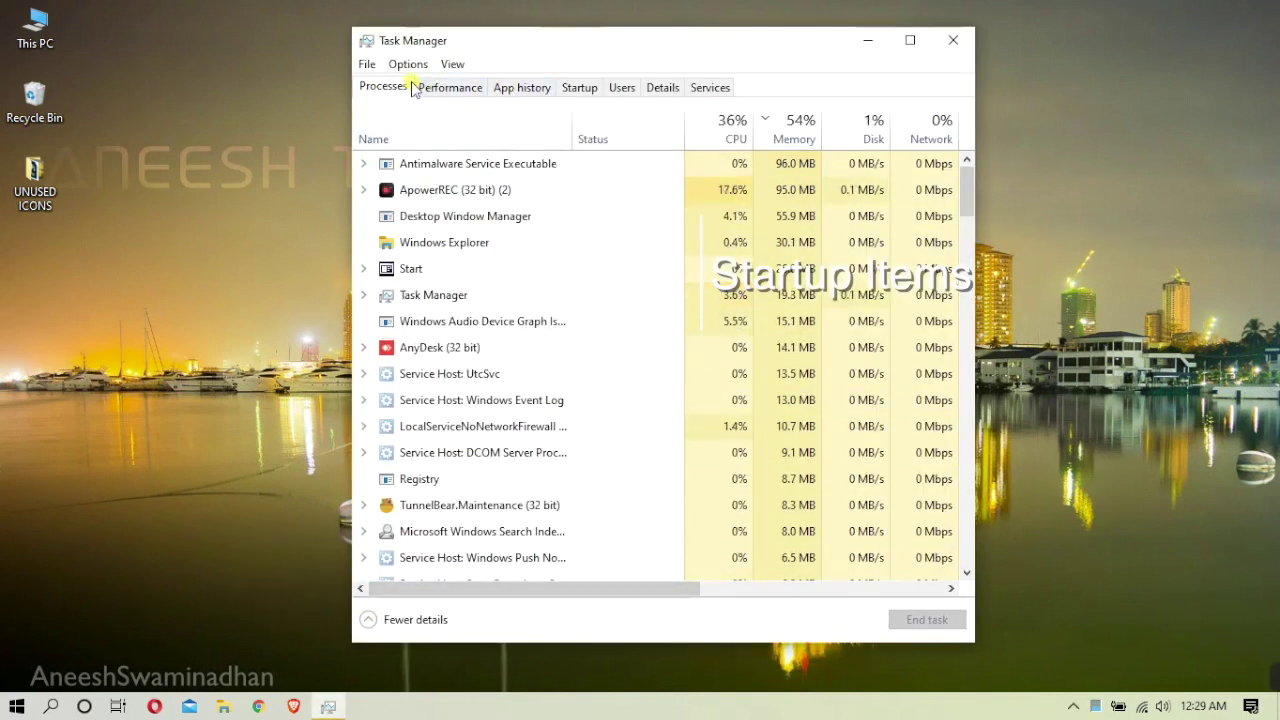
{"action": "left_click", "coordinate": [573, 90]}
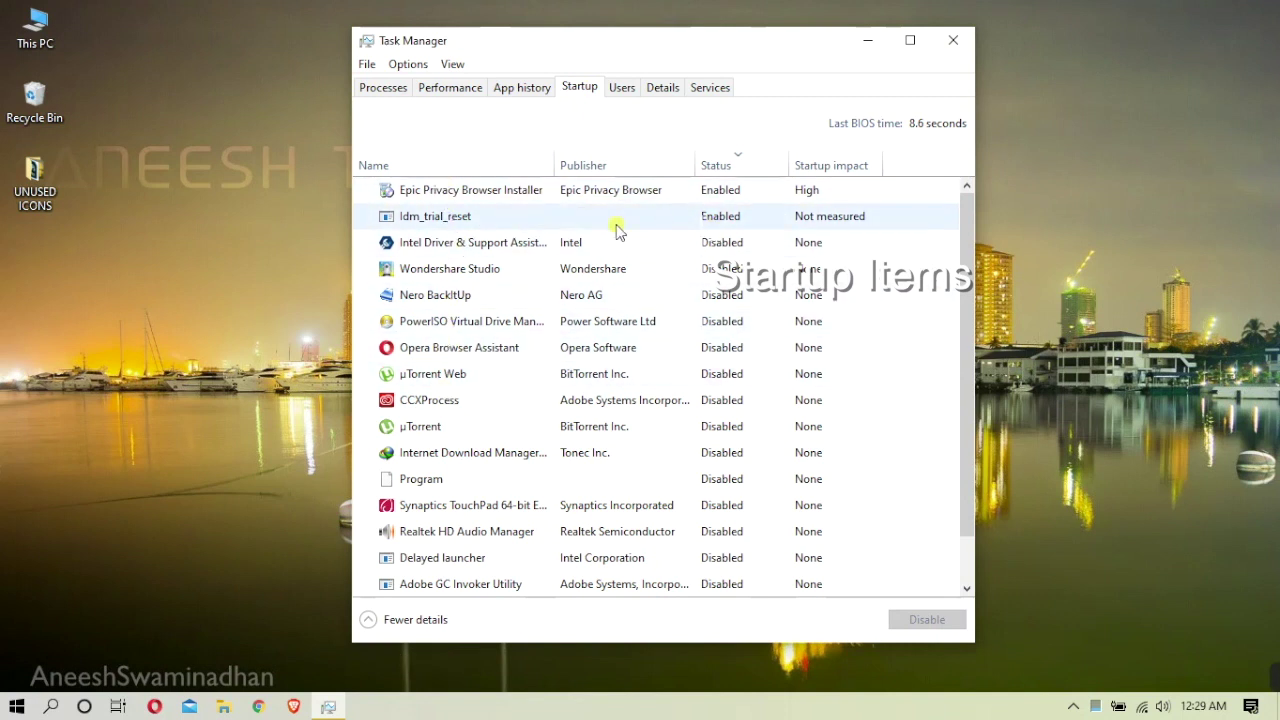
{"action": "left_click", "coordinate": [586, 190]}
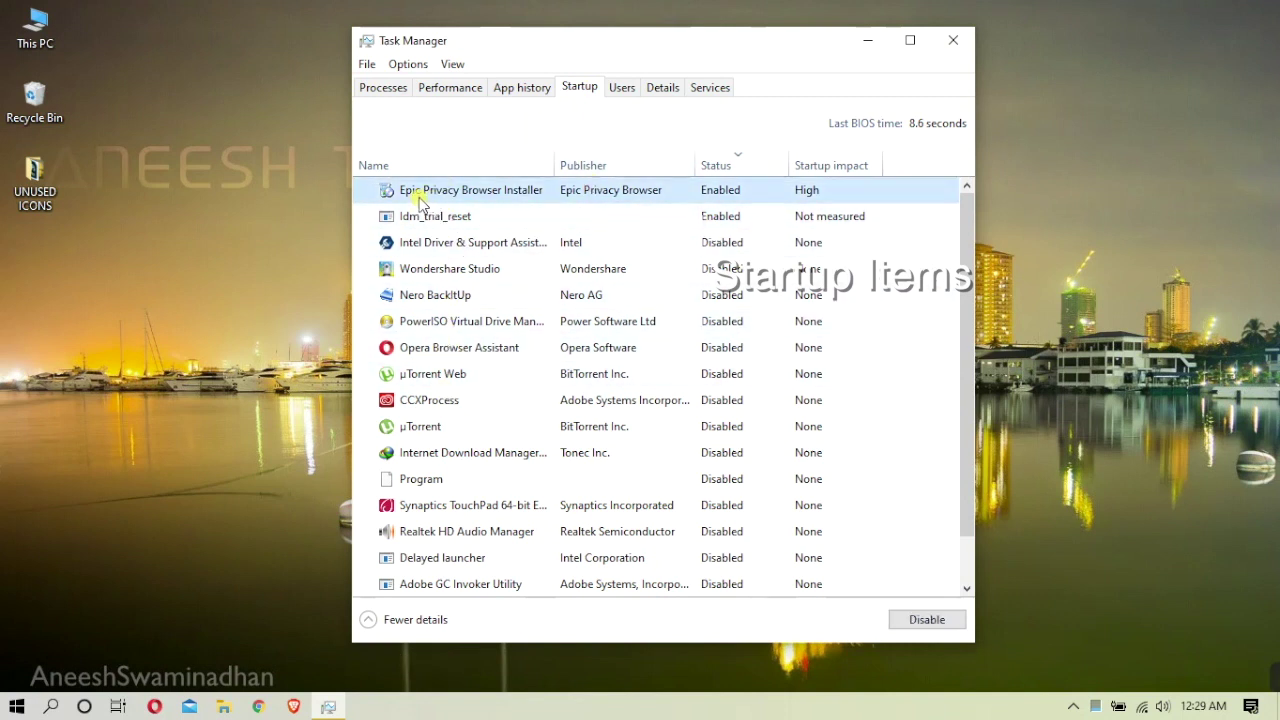
{"action": "left_click", "coordinate": [927, 619]}
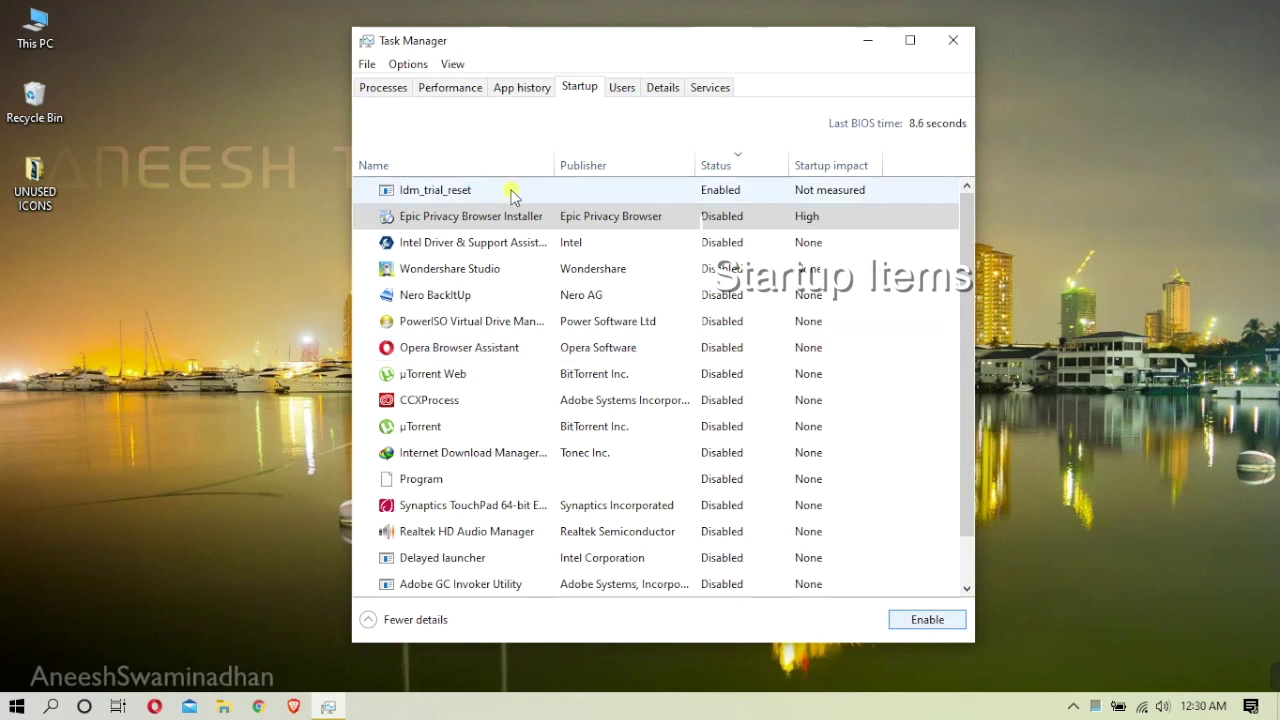
Step: Check the Realtek HD Audio Manager and Synaptics TouchPad startup entries, and close Task Manager
{"action": "left_click", "coordinate": [418, 535]}
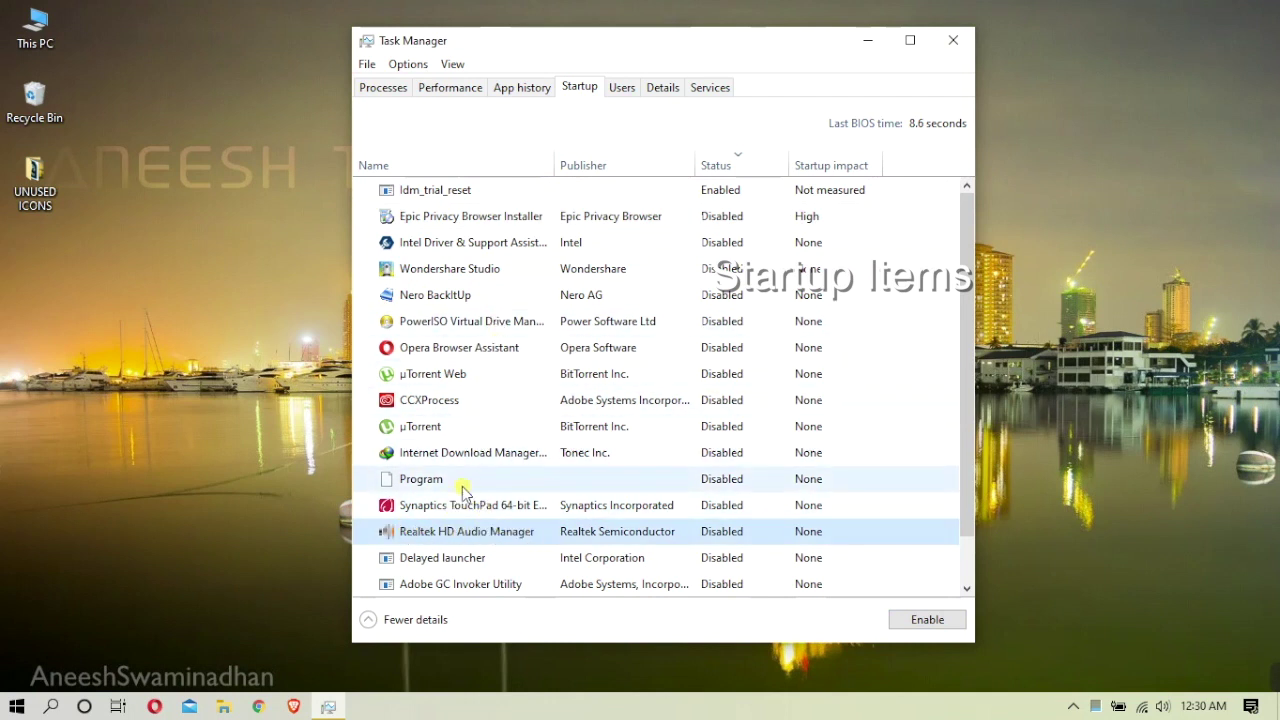
{"action": "left_click", "coordinate": [440, 507]}
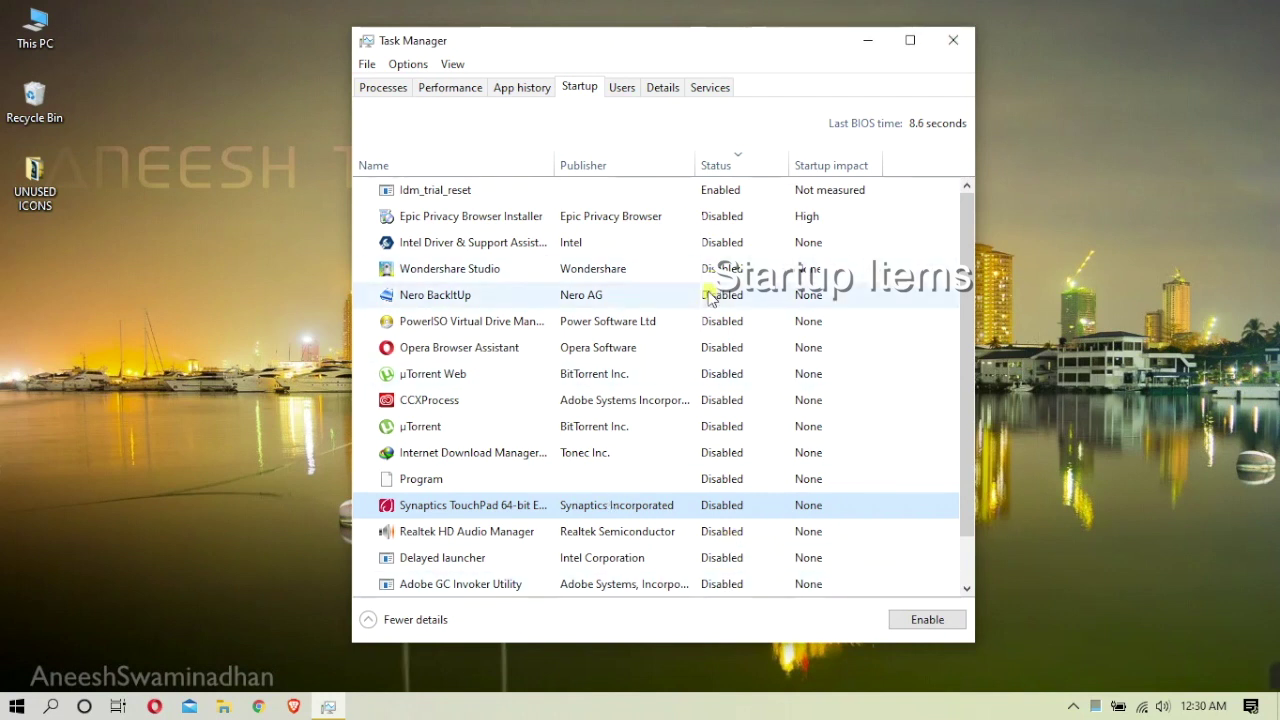
{"action": "left_click", "coordinate": [955, 40]}
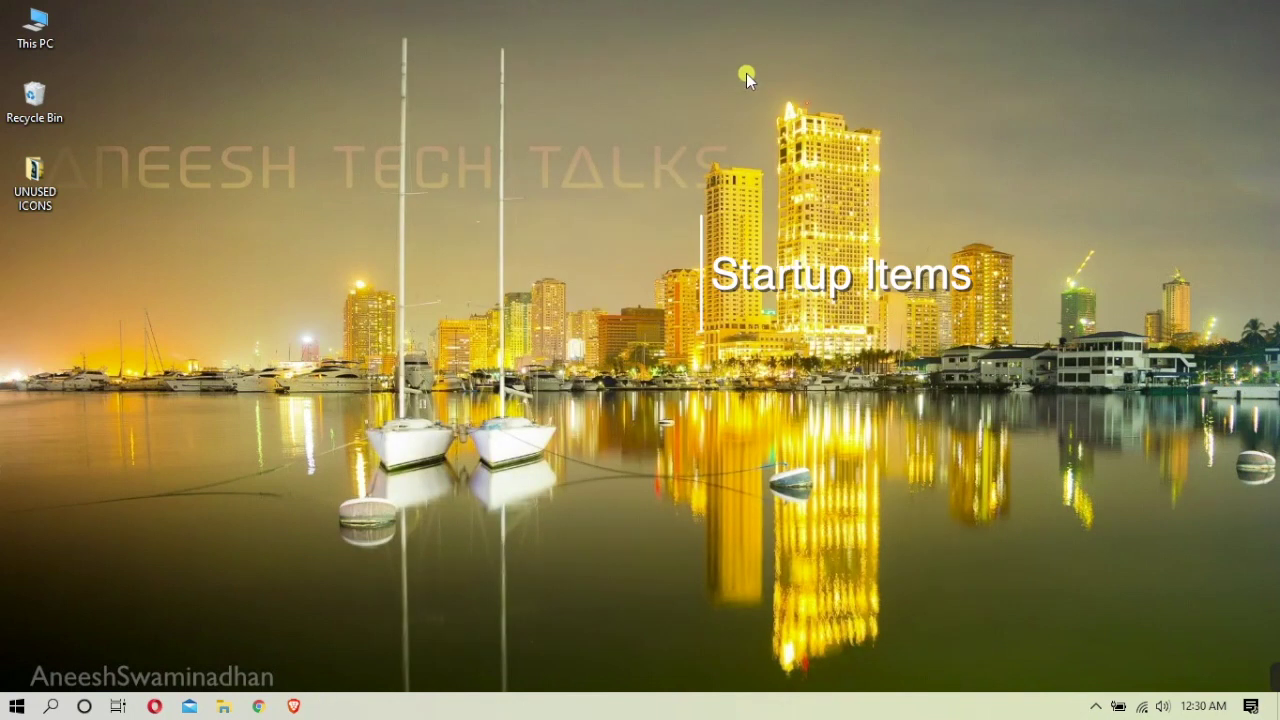
Step: Run msconfig and display the list of services with all Microsoft services hidden
{"action": "key", "text": "super+r"}
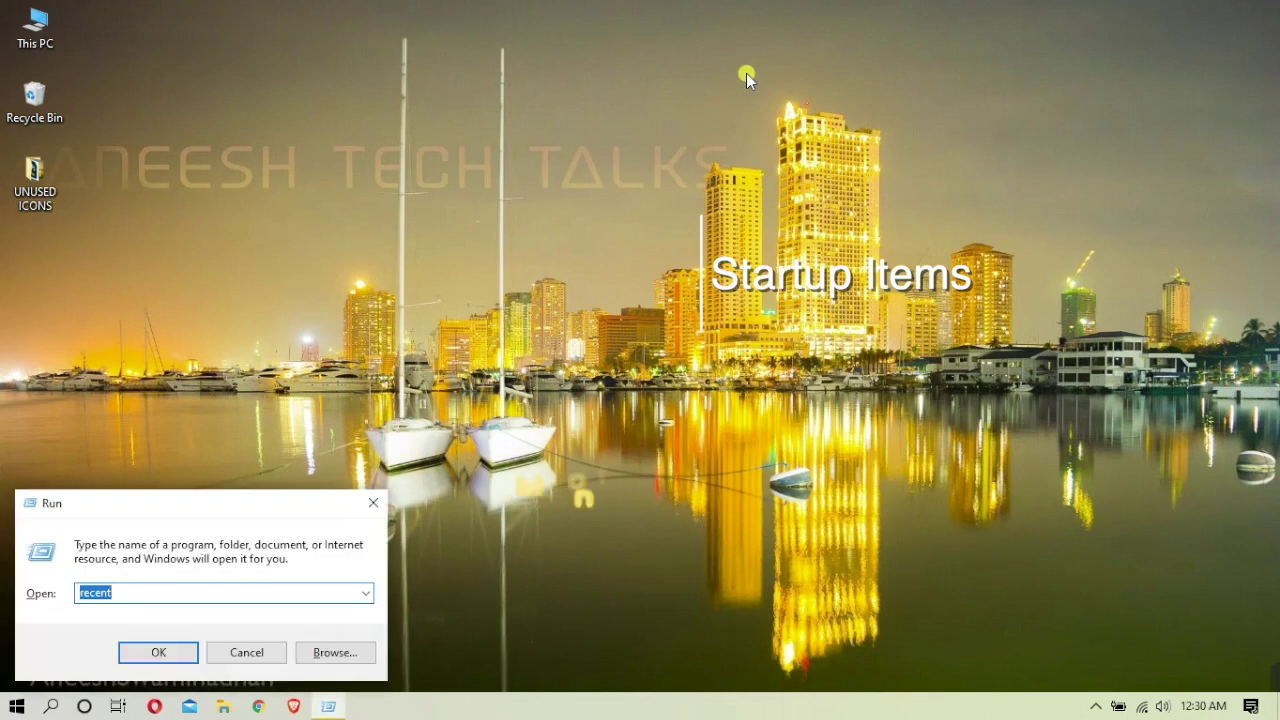
{"action": "type", "text": "msc"}
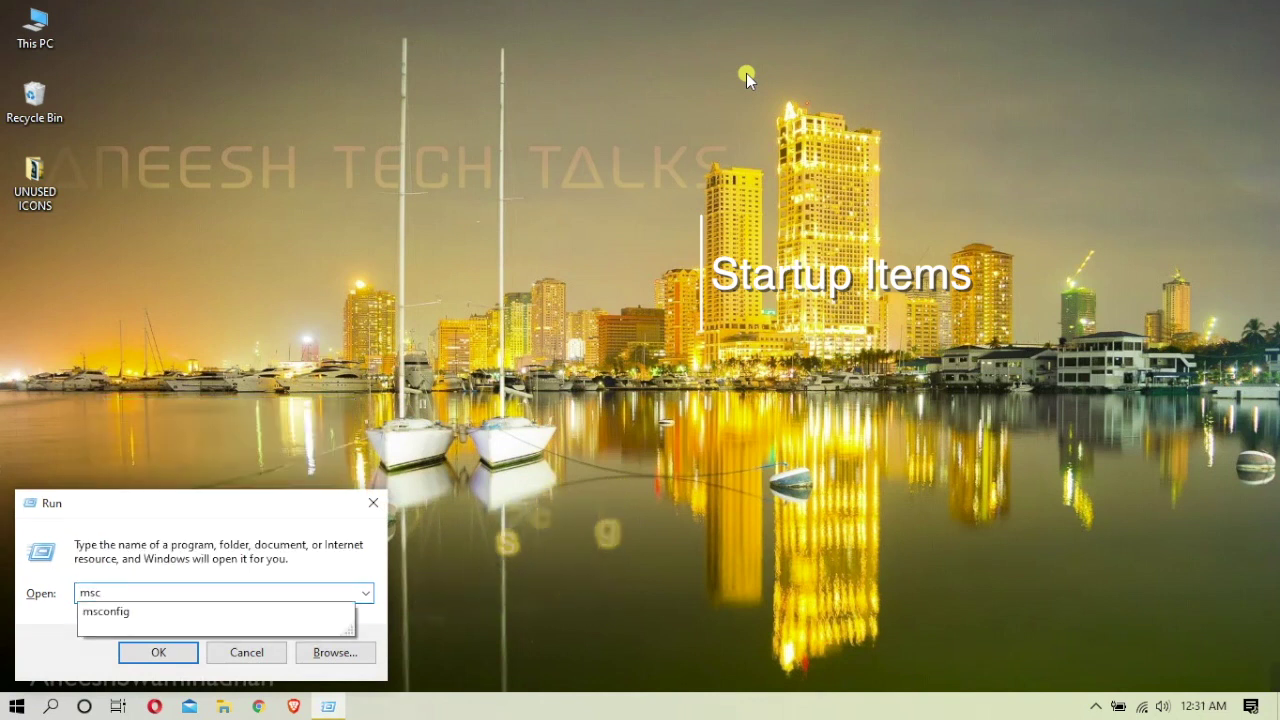
{"action": "left_click", "coordinate": [182, 611]}
{"action": "left_click", "coordinate": [172, 651]}
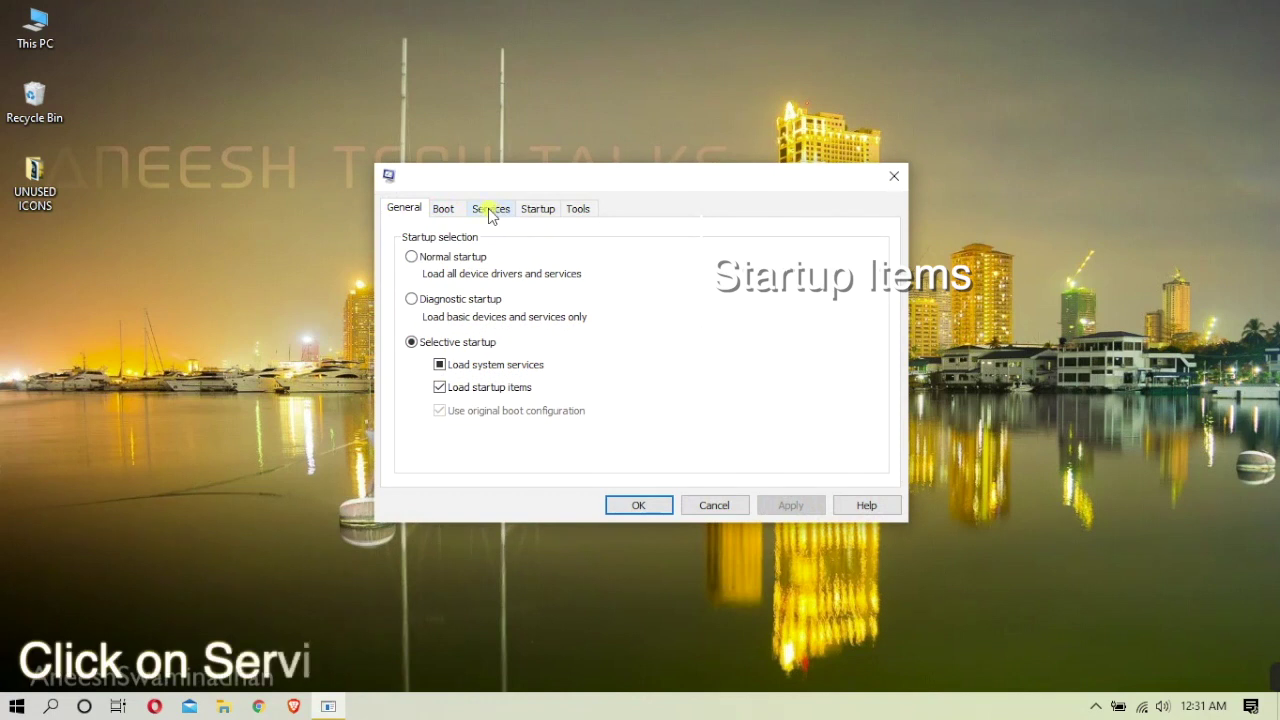
{"action": "left_click", "coordinate": [493, 210]}
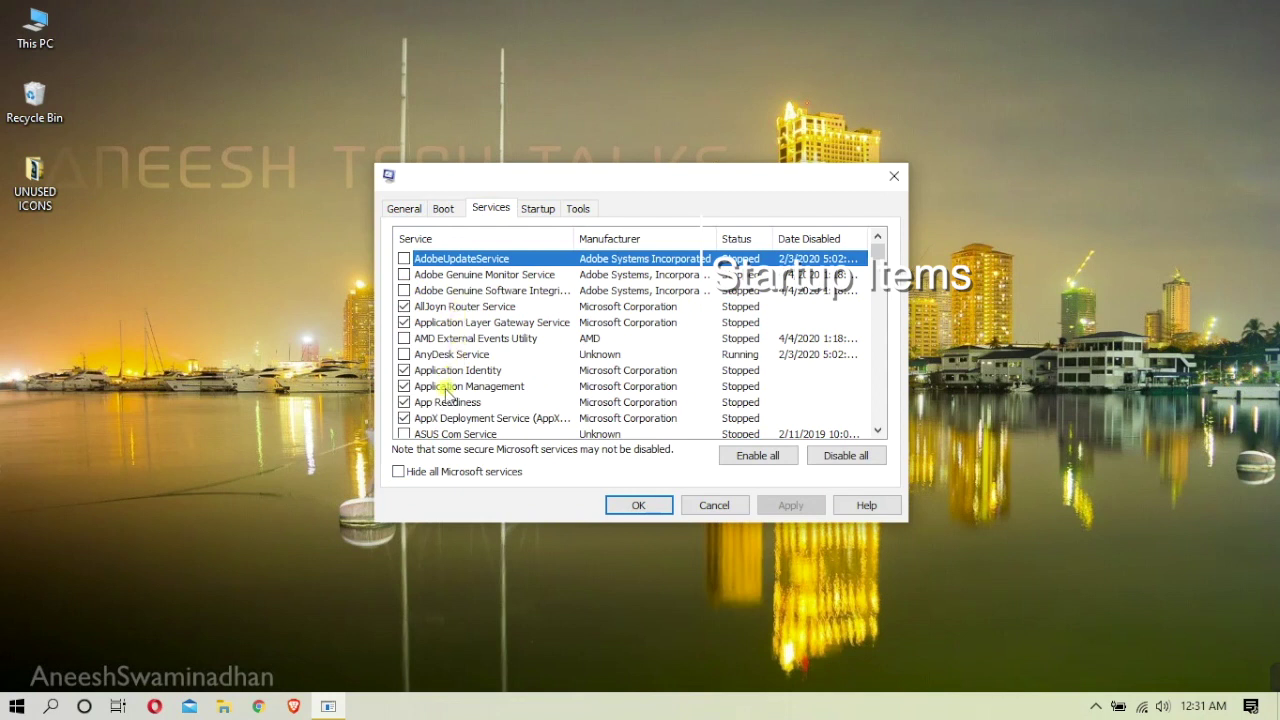
{"action": "left_click", "coordinate": [401, 472]}
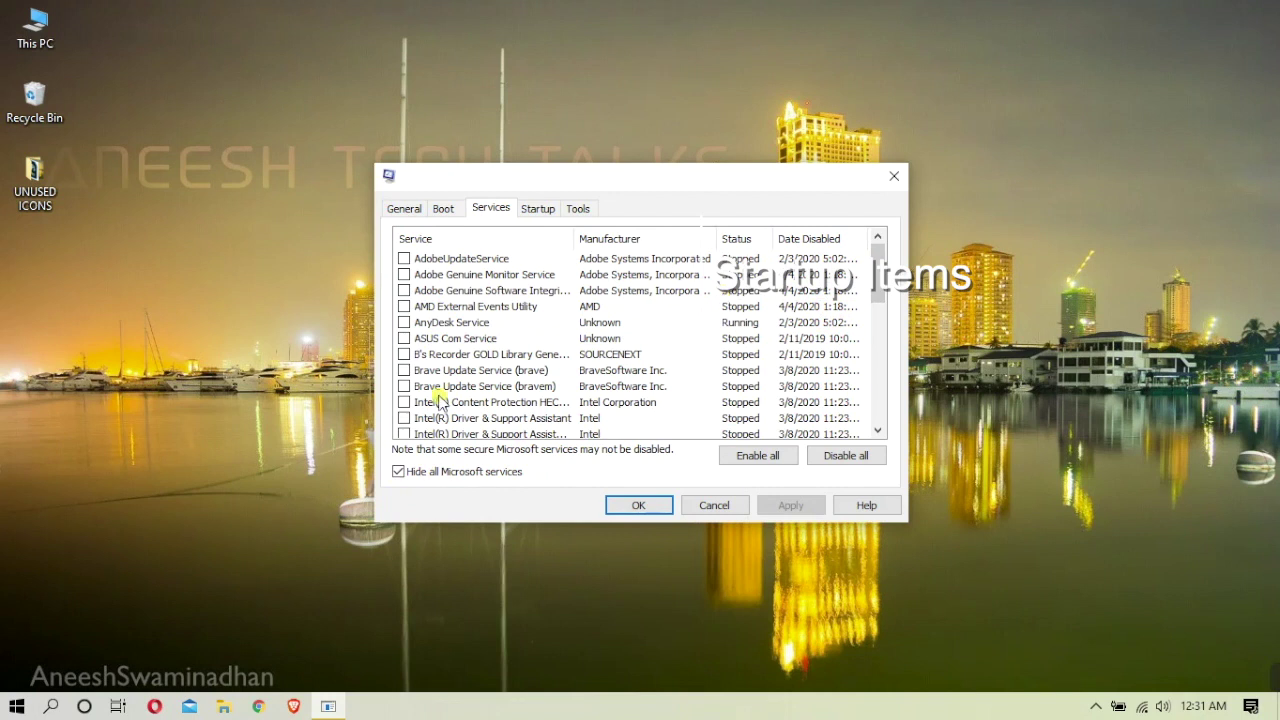
Step: Try enabling ASUS Com Service among the non-Microsoft services, and dismiss System Configuration without saving
{"action": "mouse_move", "coordinate": [877, 275]}
{"action": "left_mouse_down"}
{"action": "mouse_move", "coordinate": [890, 397]}
{"action": "mouse_move", "coordinate": [879, 262]}
{"action": "left_mouse_up"}
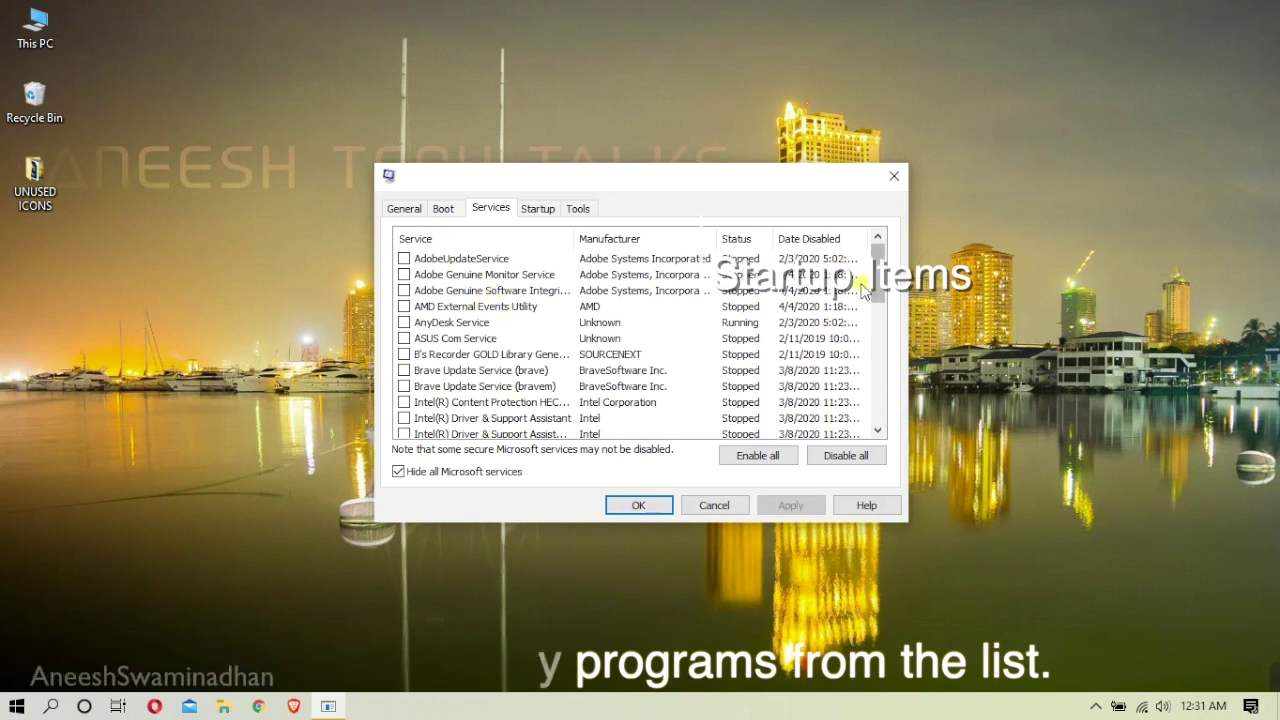
{"action": "scroll", "coordinate": [688, 313], "scroll_direction": "down", "scroll_amount": 4}
{"action": "scroll", "coordinate": [688, 313], "scroll_direction": "up", "scroll_amount": 4}
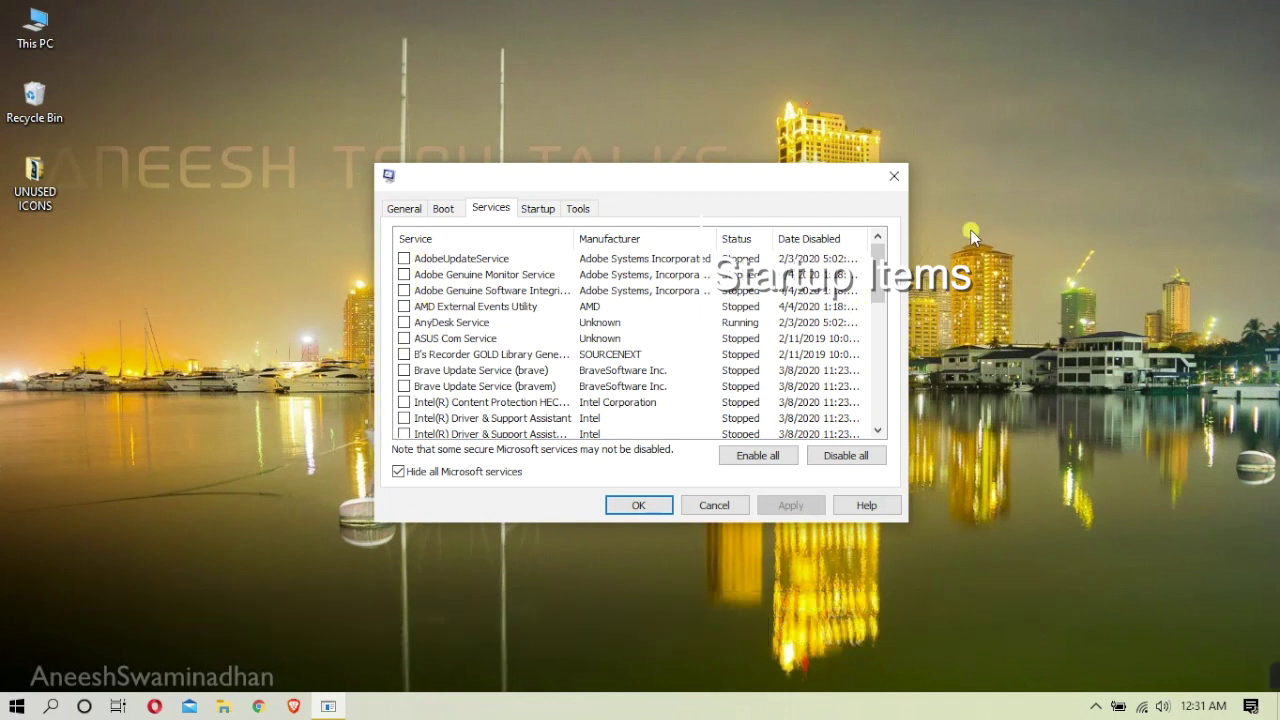
{"action": "mouse_move", "coordinate": [877, 272]}
{"action": "left_mouse_down"}
{"action": "mouse_move", "coordinate": [878, 393]}
{"action": "mouse_move", "coordinate": [877, 262]}
{"action": "left_mouse_up"}
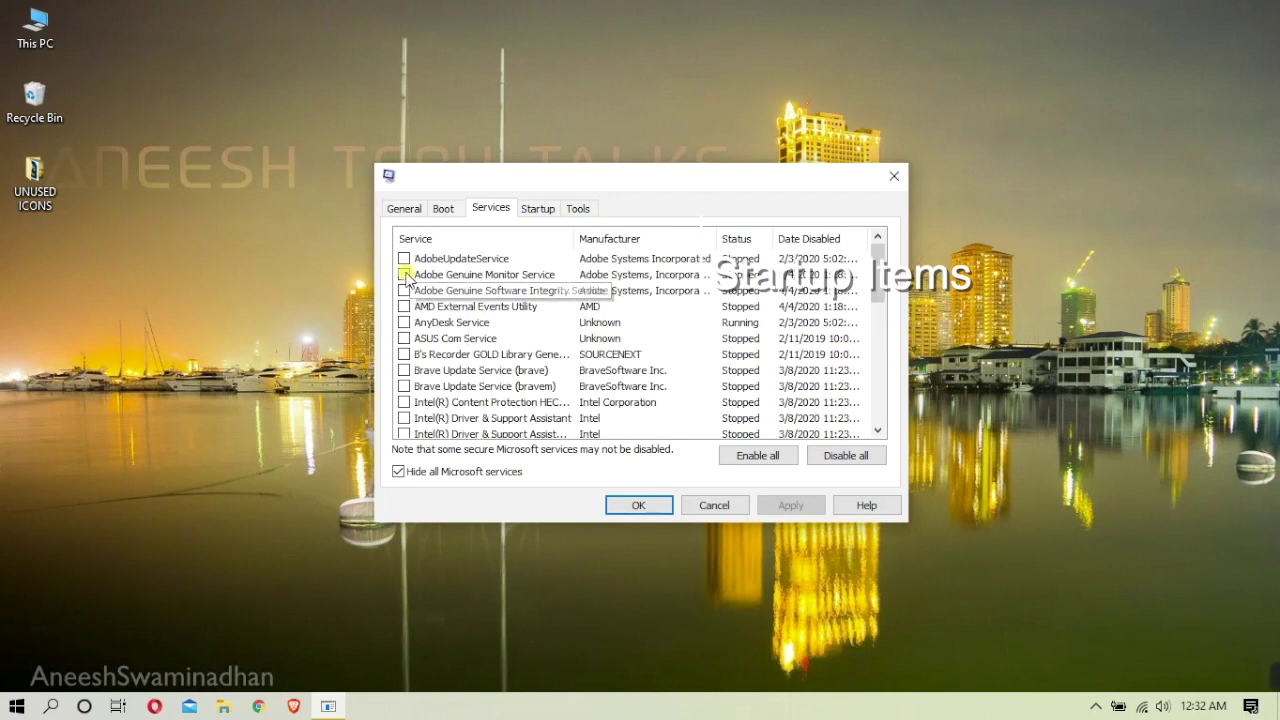
{"action": "left_click", "coordinate": [405, 339]}
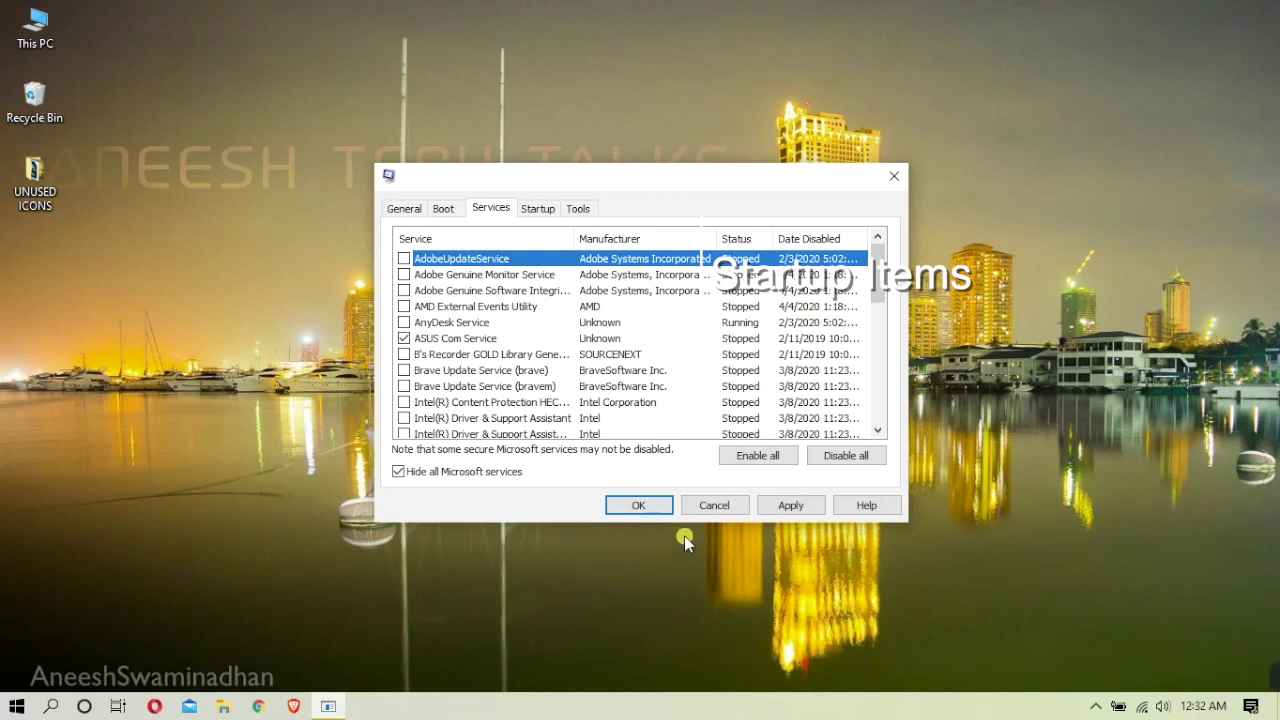
{"action": "left_click", "coordinate": [707, 507]}
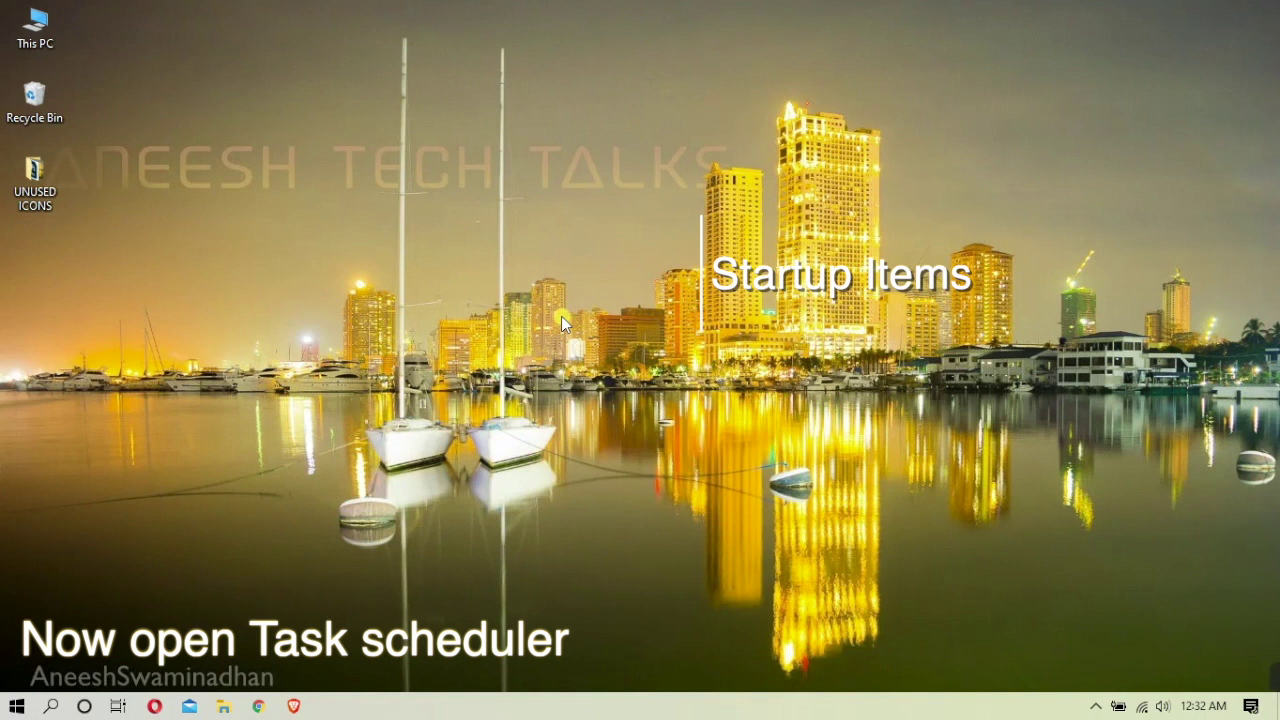
Step: Find Task Scheduler by searching for "sche", examine the tasks in the Task Scheduler Library, and close it
{"action": "key", "text": "super"}
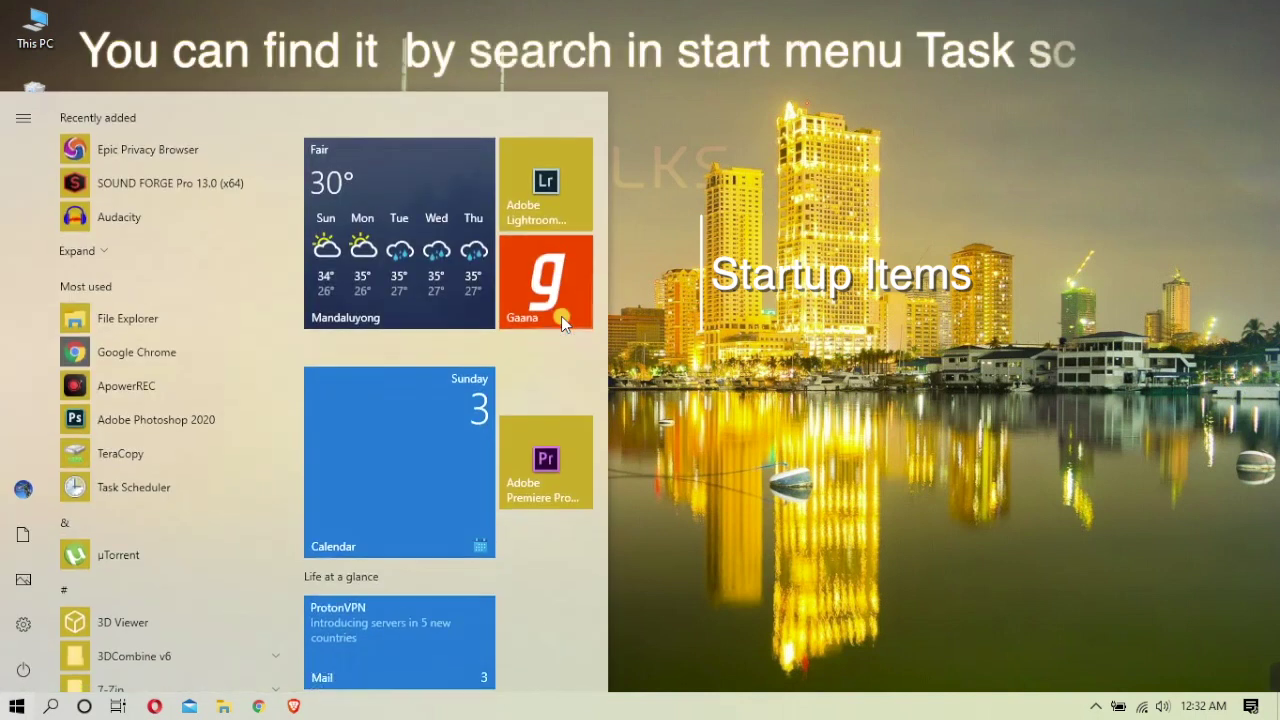
{"action": "type", "text": "t"}
{"action": "key", "text": "BackSpace"}
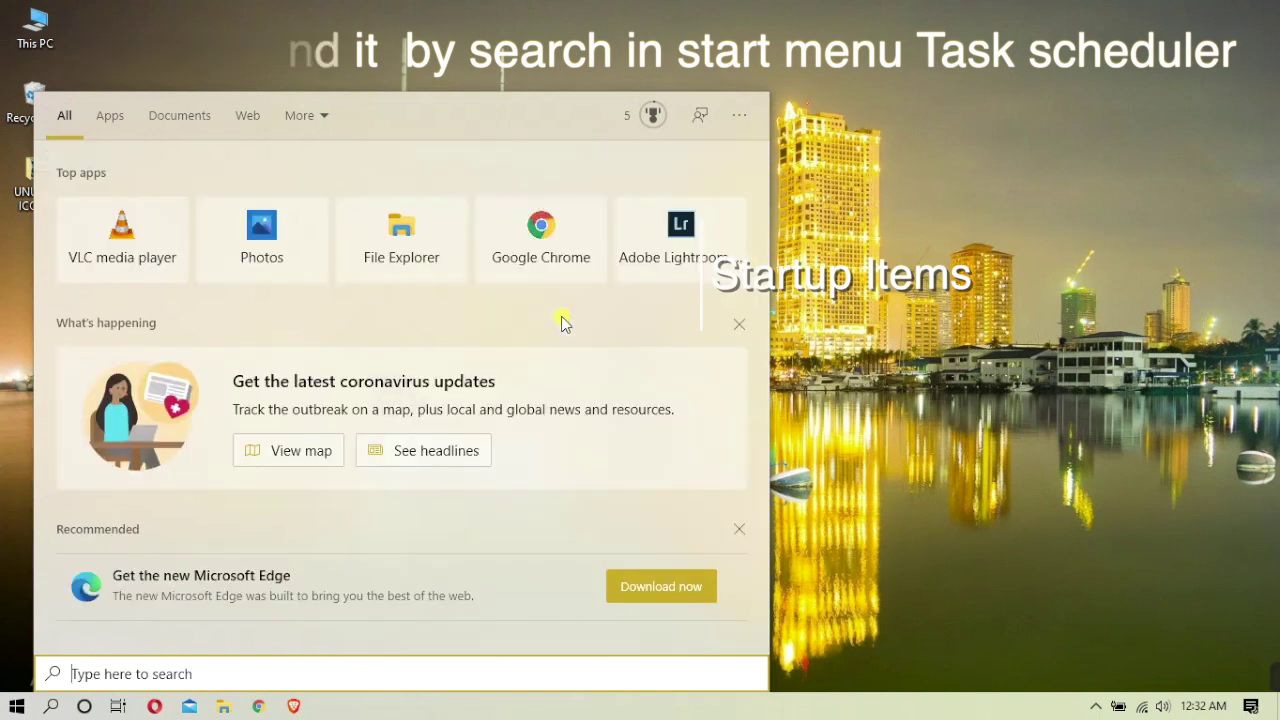
{"action": "type", "text": "sche"}
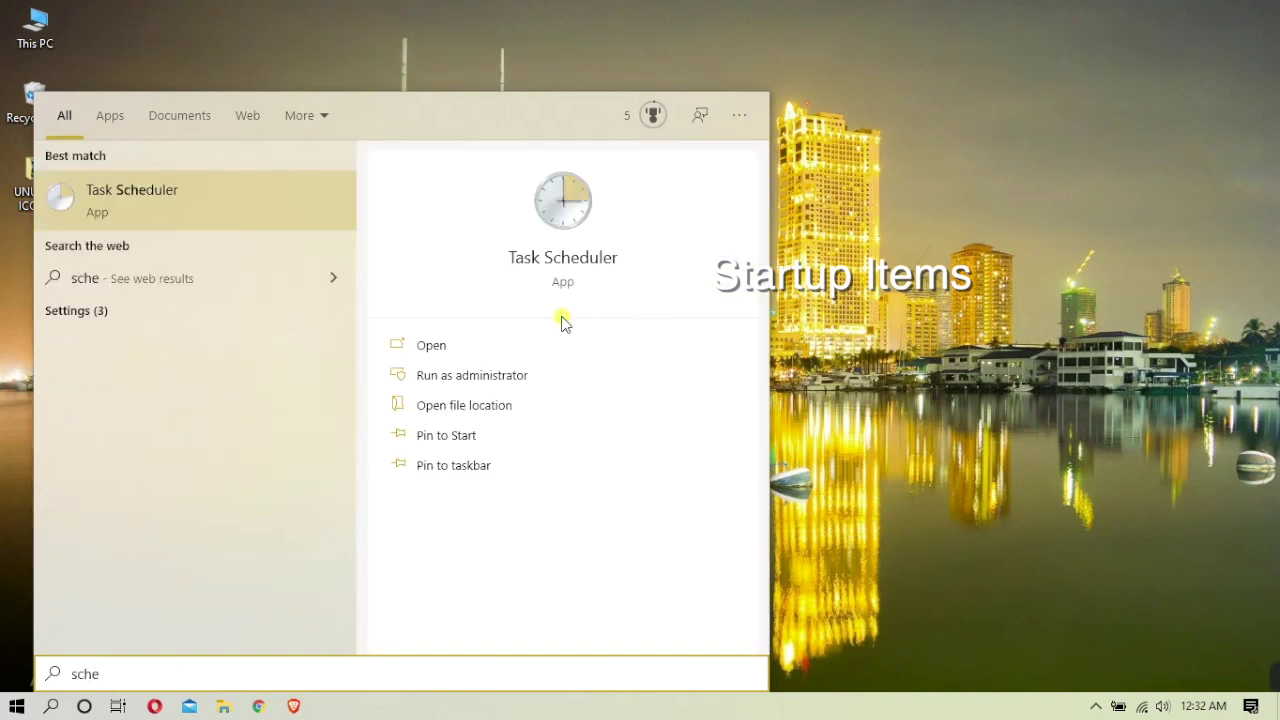
{"action": "left_click", "coordinate": [157, 200]}
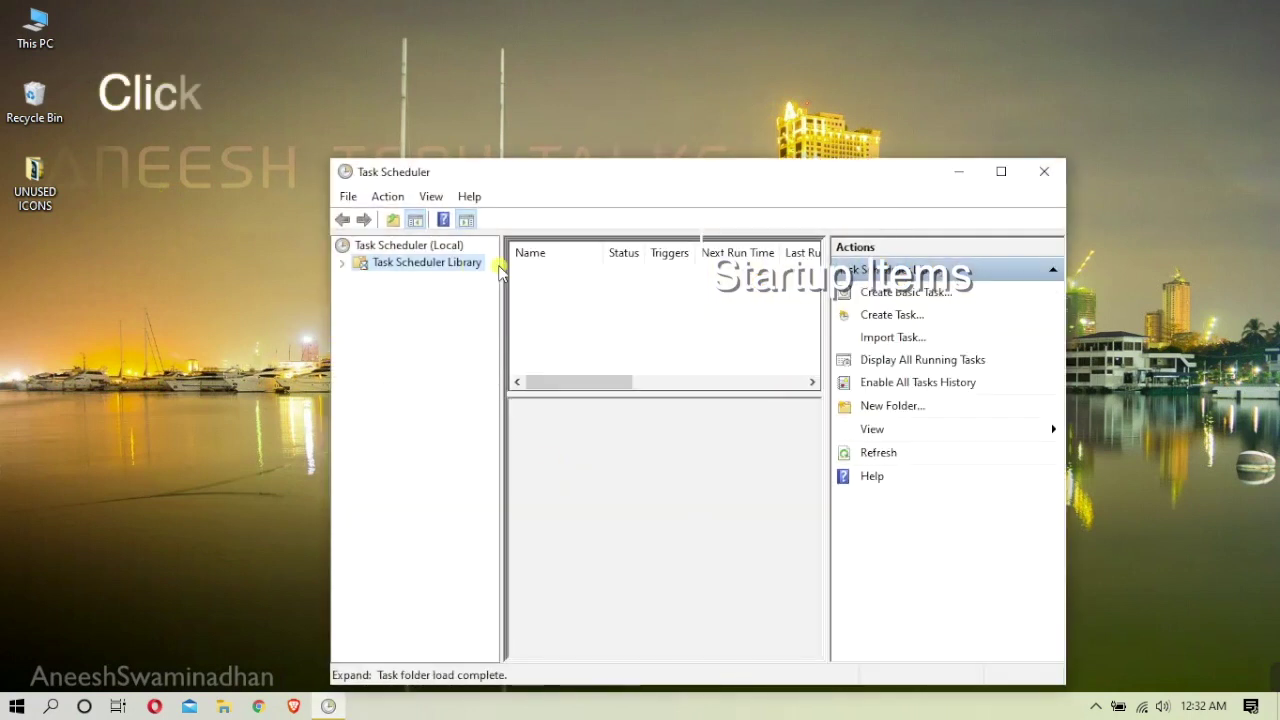
{"action": "left_click", "coordinate": [403, 268]}
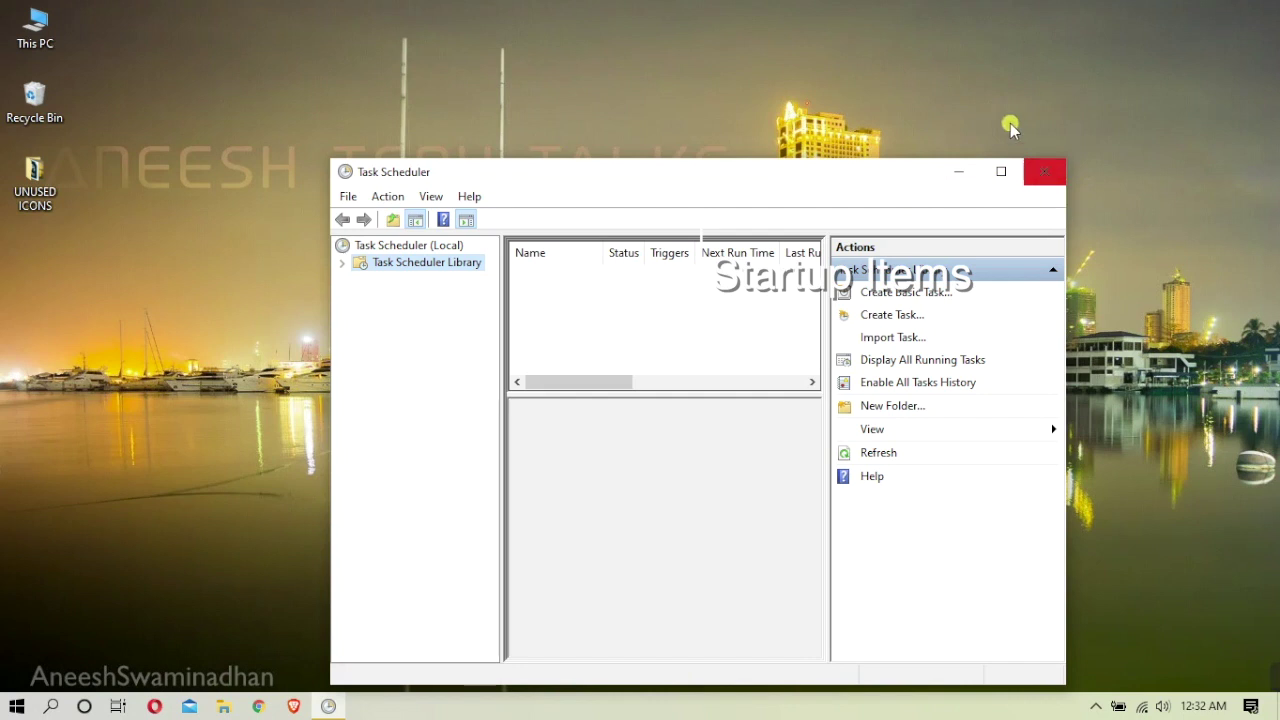
{"action": "left_click", "coordinate": [1043, 180]}
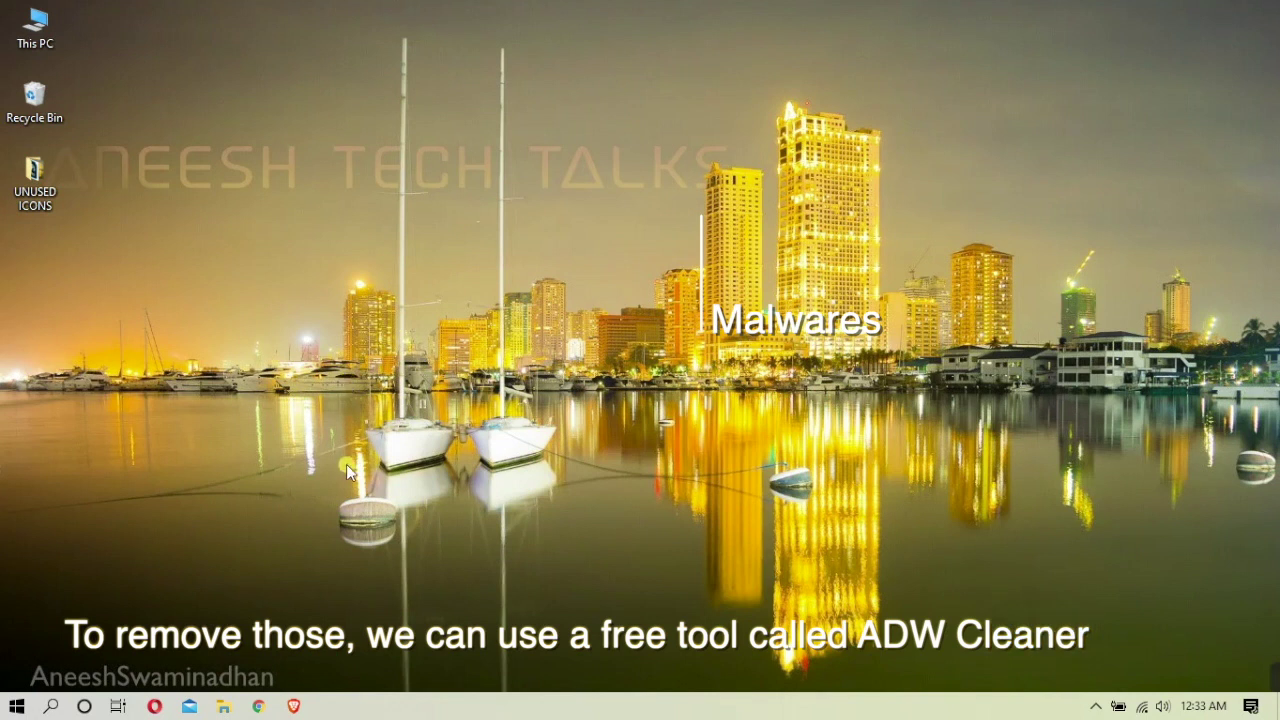
Step: Switch to Chrome, search Google for "adwcleaner" and open the ToolsLib AdwCleaner download page from the results
{"action": "left_click", "coordinate": [257, 709]}
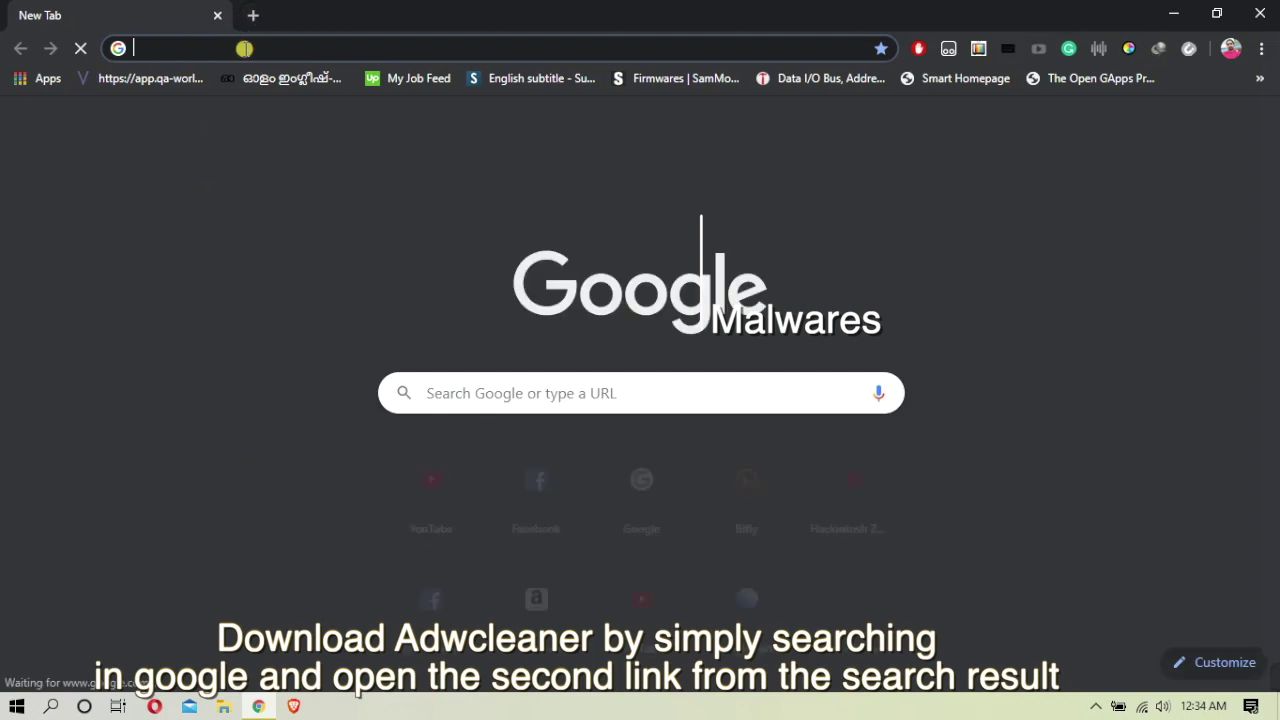
{"action": "type", "text": "adw"}
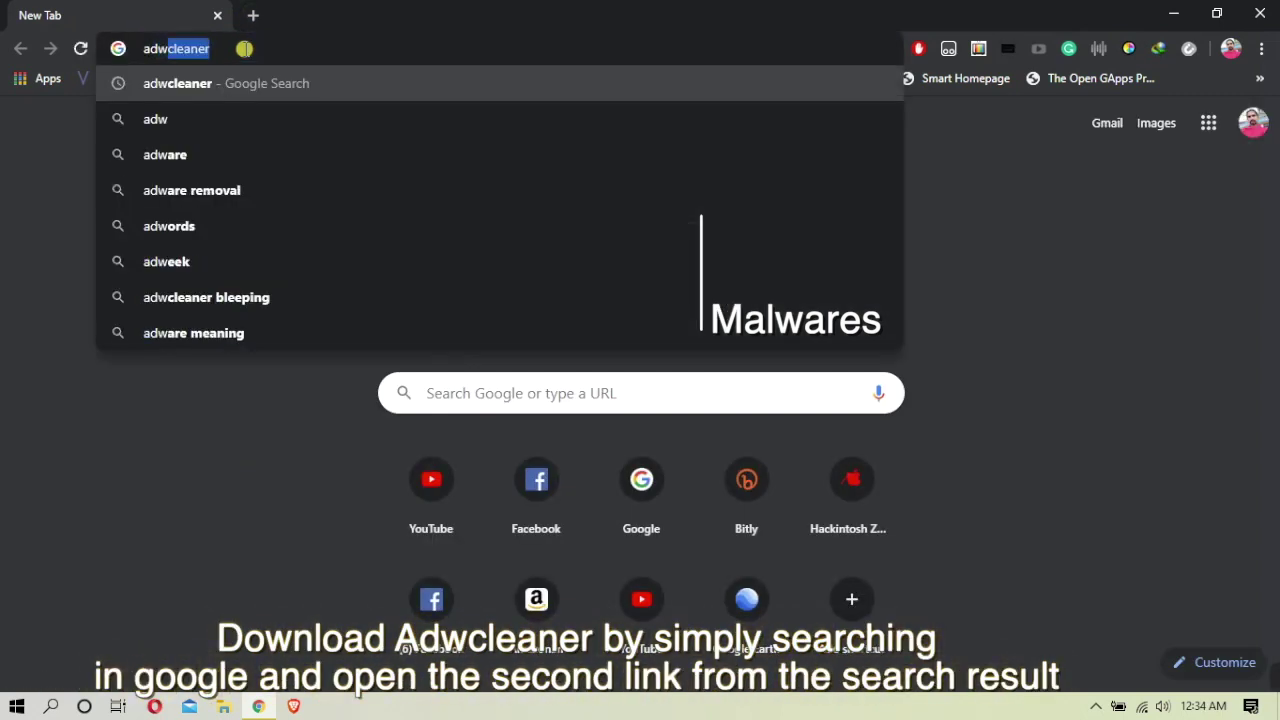
{"action": "key", "text": "Return"}
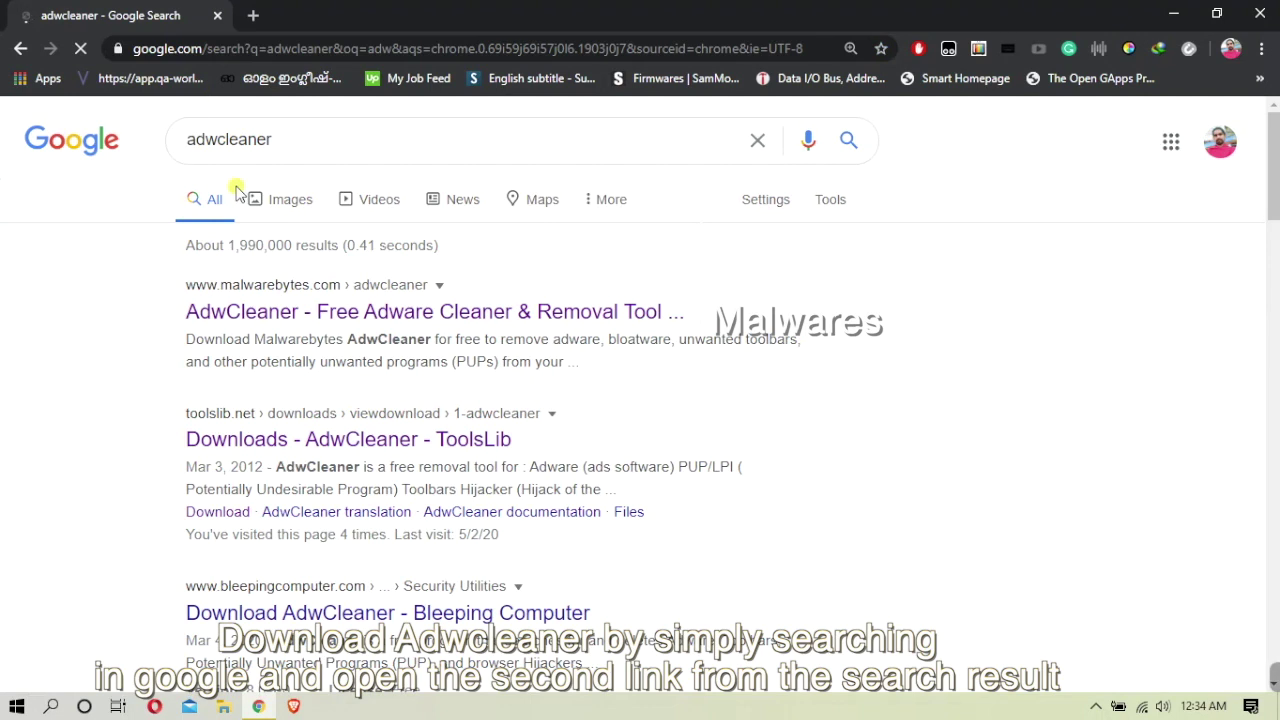
{"action": "left_click", "coordinate": [203, 437]}
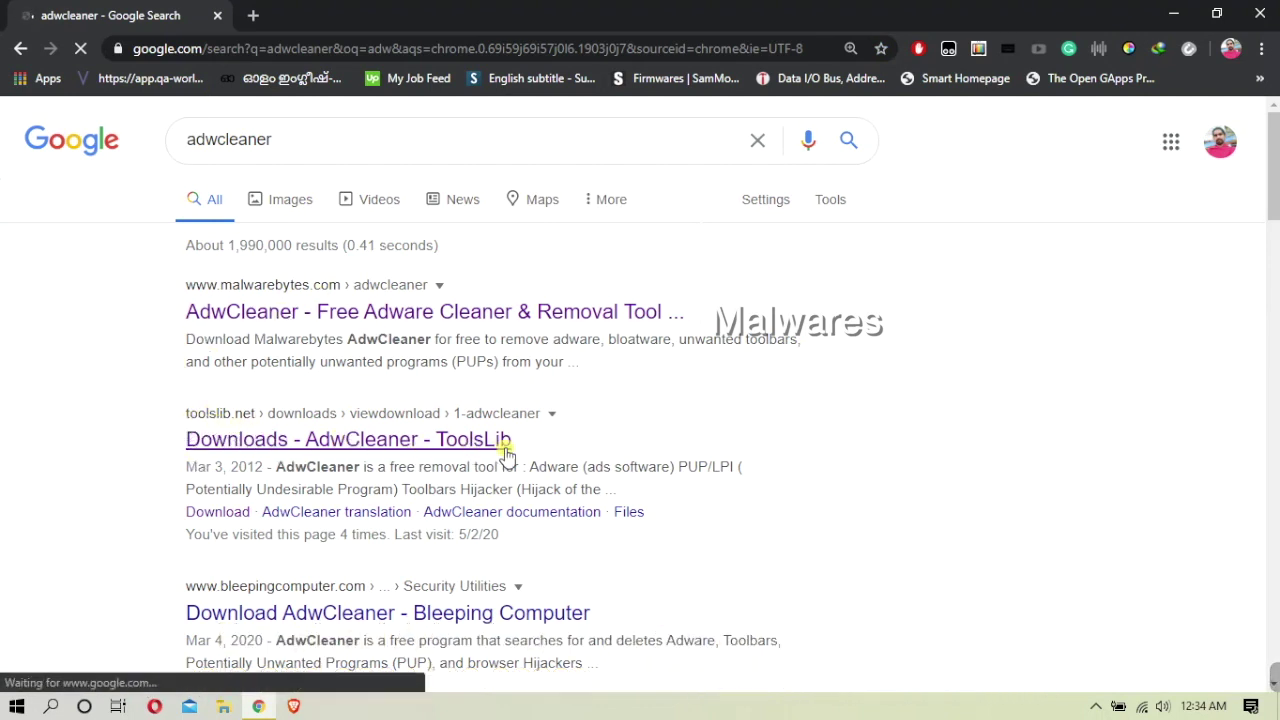
{"action": "left_click", "coordinate": [471, 311]}
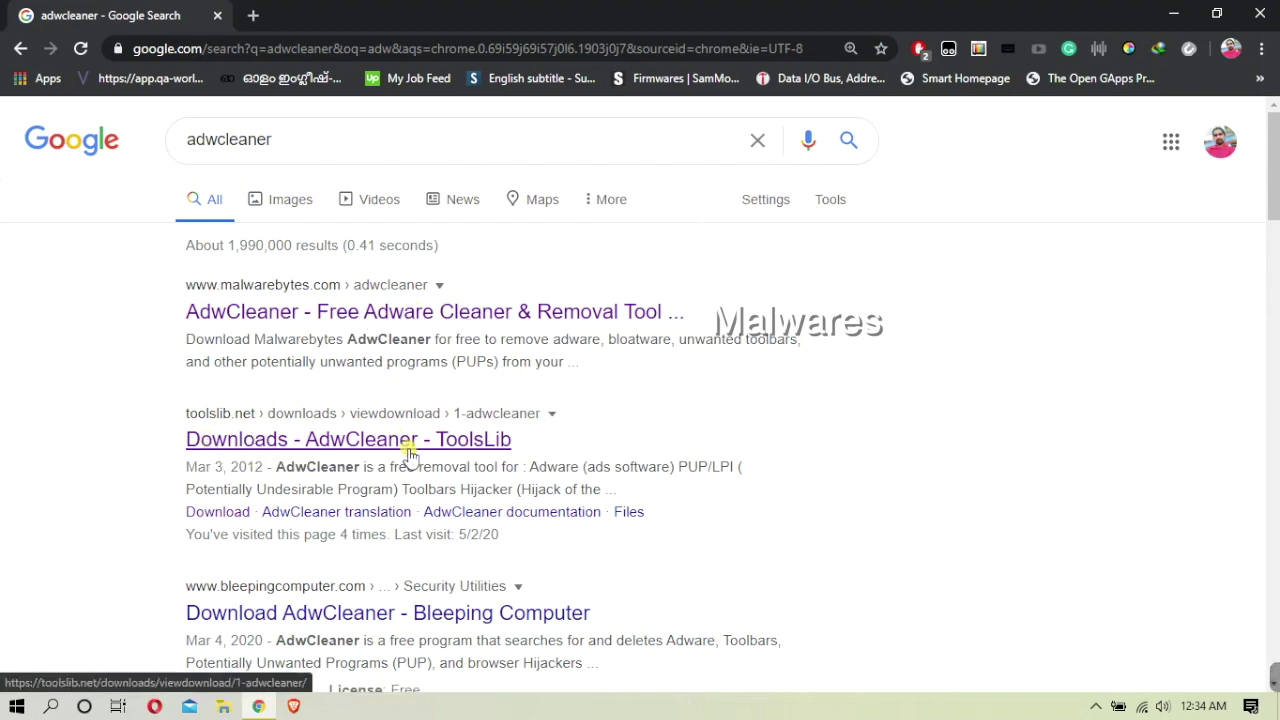
{"action": "left_click", "coordinate": [330, 440]}
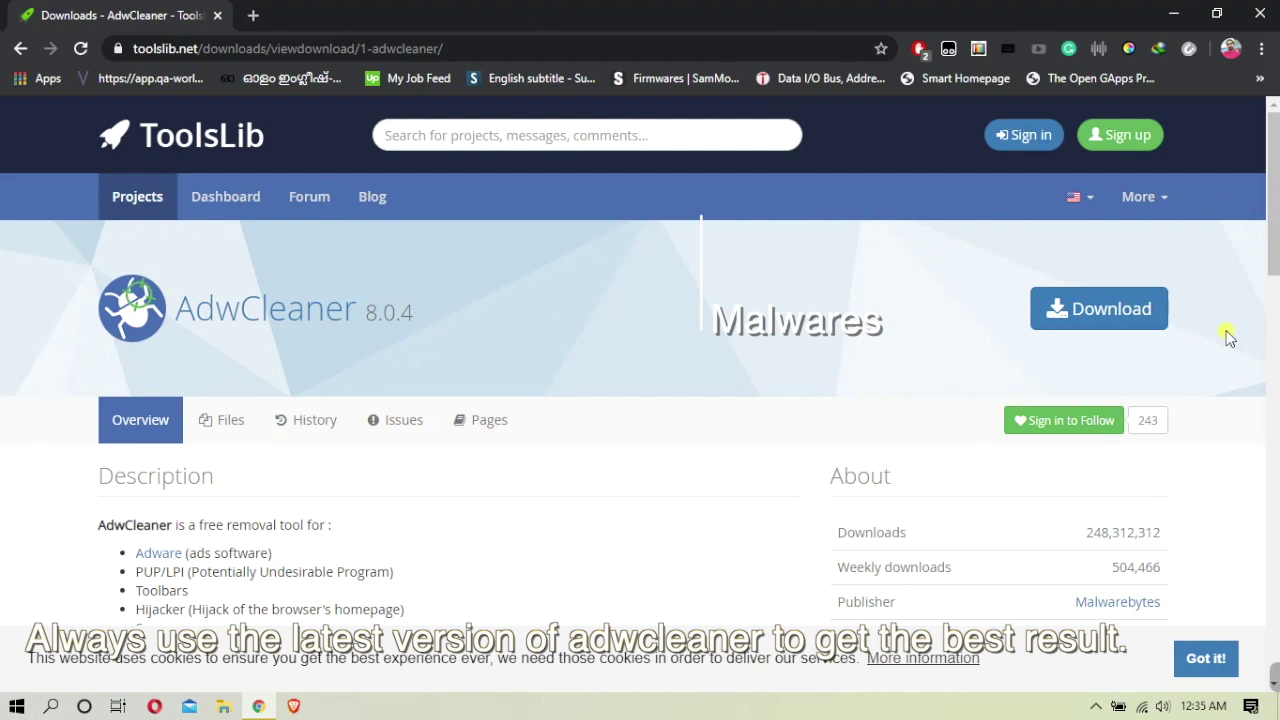
Step: Download AdwCleaner 8.0.4 from ToolsLib as adwcleaner_8.0.4_3.exe in the Downloads\Programs folder
{"action": "left_click", "coordinate": [1127, 316]}
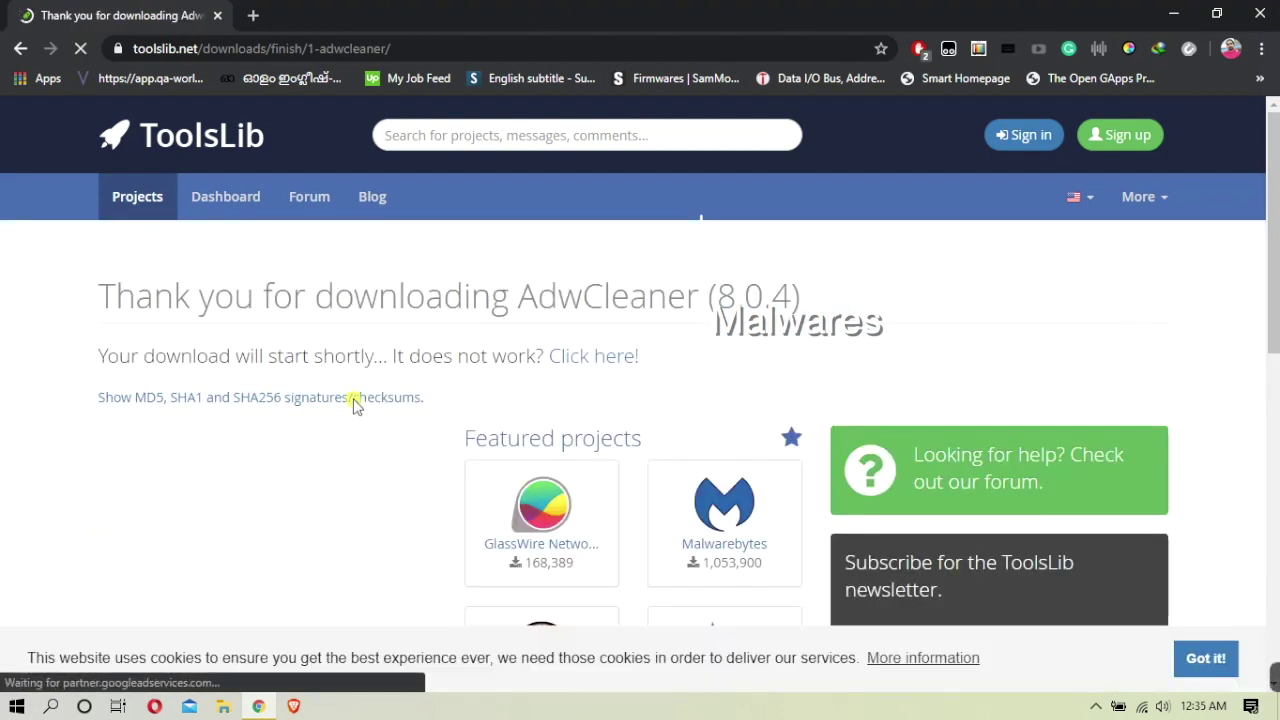
{"action": "left_click", "coordinate": [580, 358]}
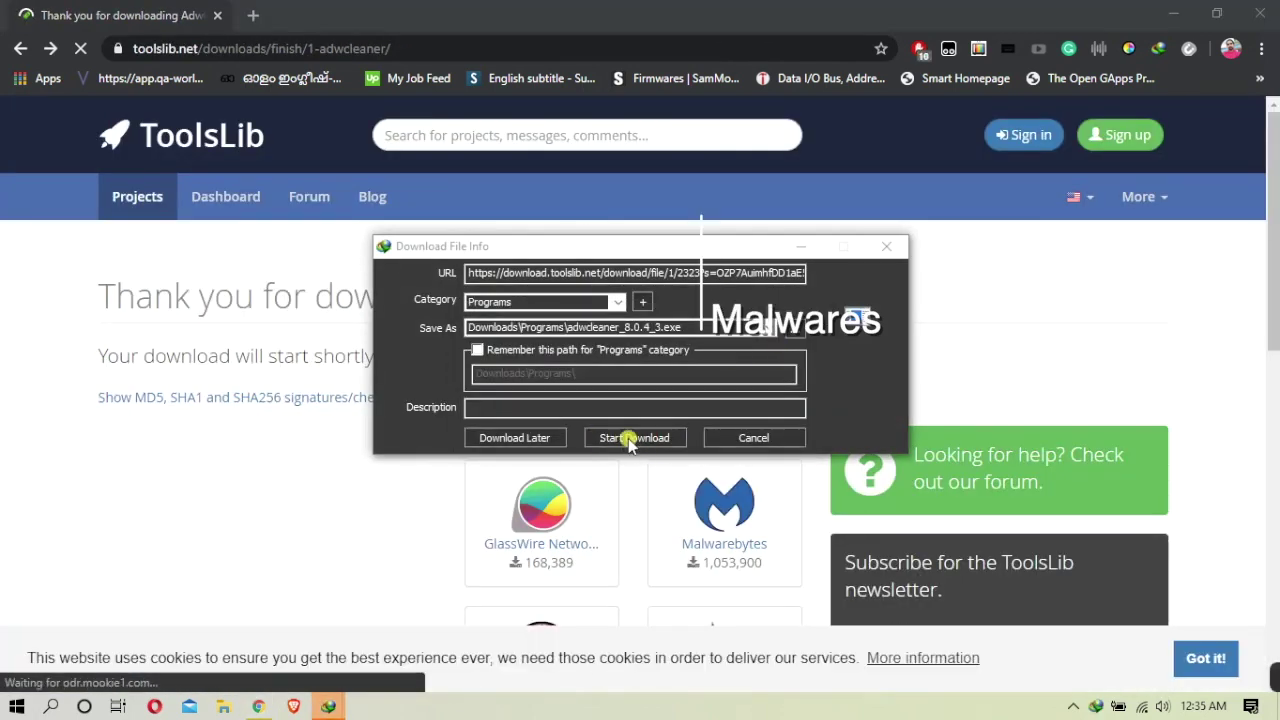
{"action": "left_click", "coordinate": [630, 438]}
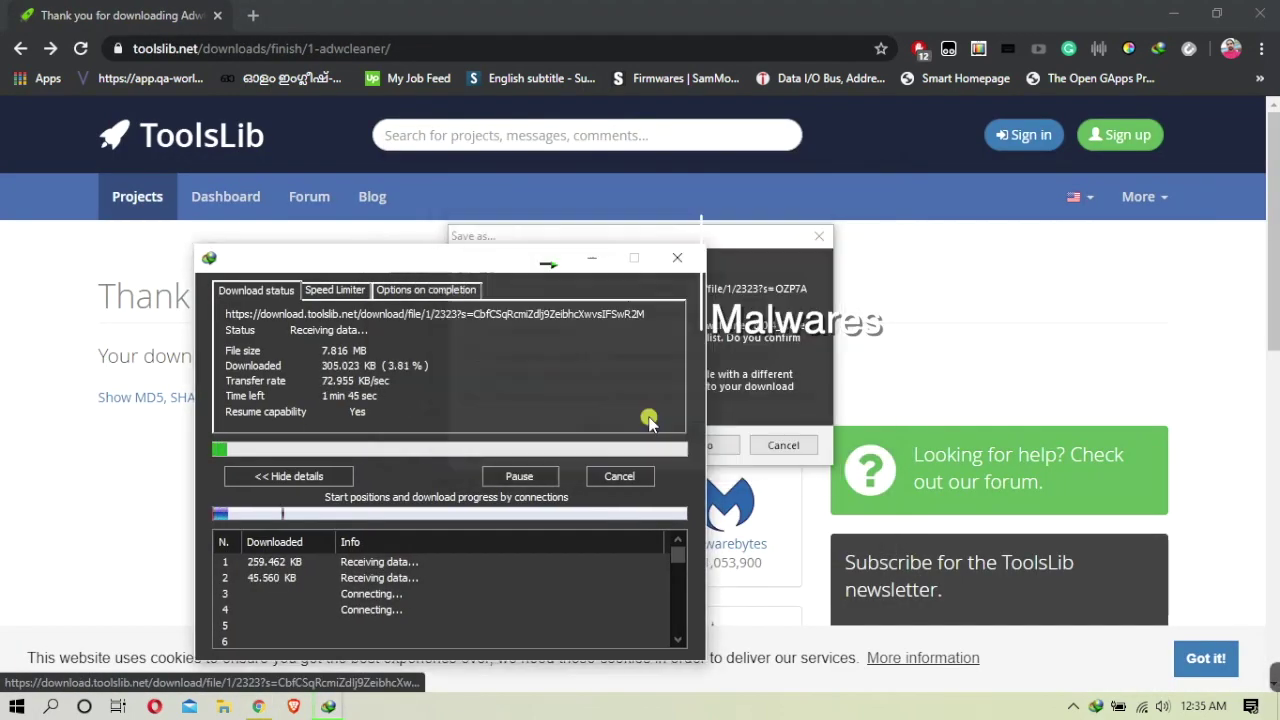
{"action": "left_click", "coordinate": [688, 434]}
{"action": "left_click", "coordinate": [733, 446]}
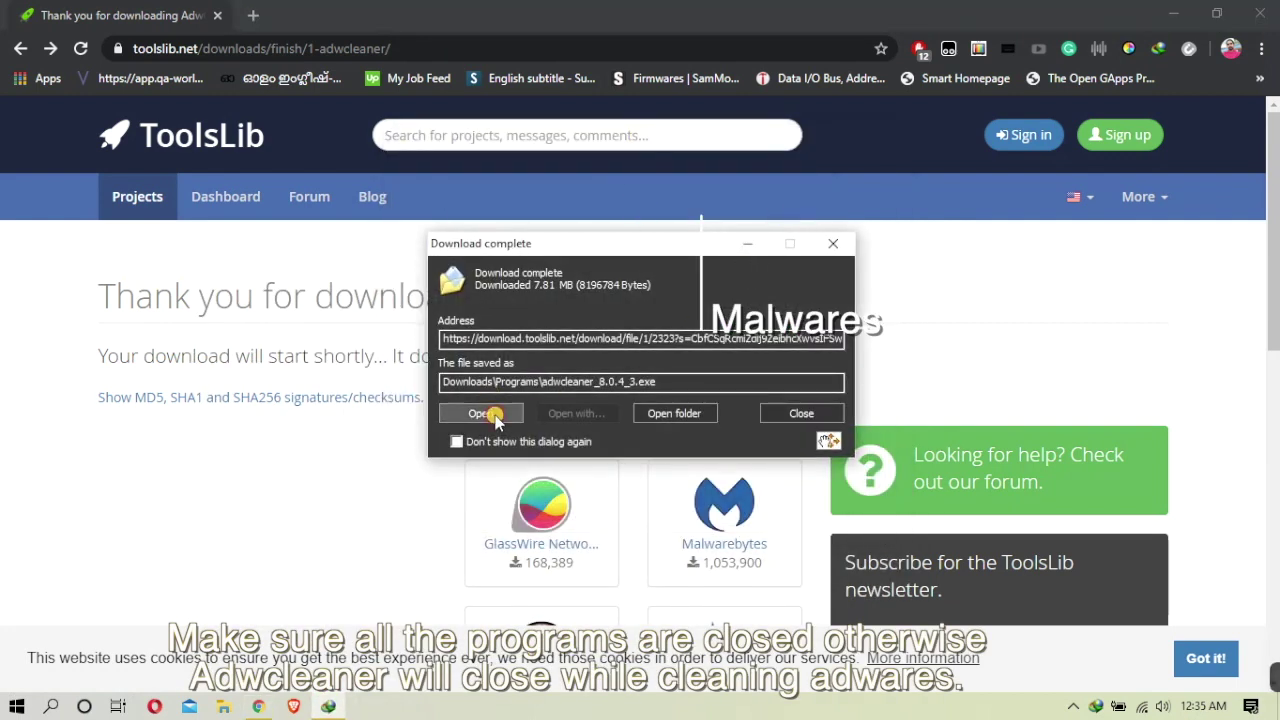
Step: Run the downloaded AdwCleaner to scan the PC for malware, and close it once the scan is complete
{"action": "left_click", "coordinate": [482, 413]}
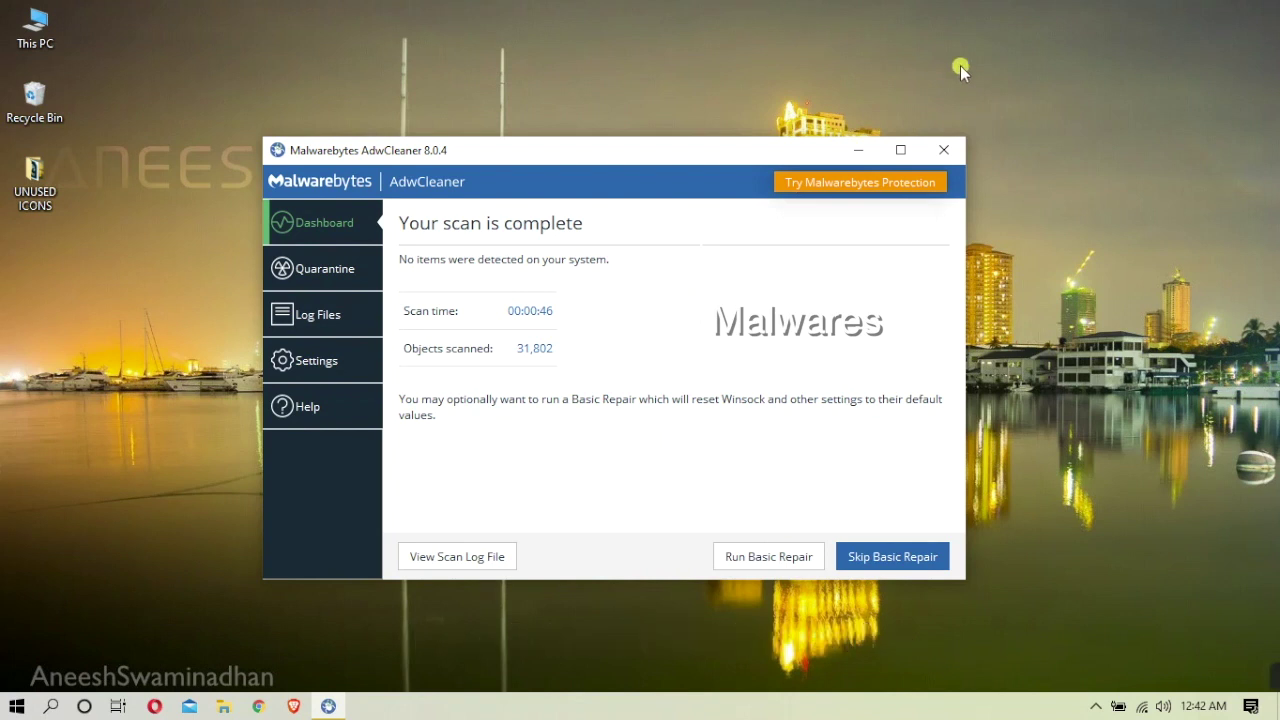
{"action": "left_click", "coordinate": [941, 154]}
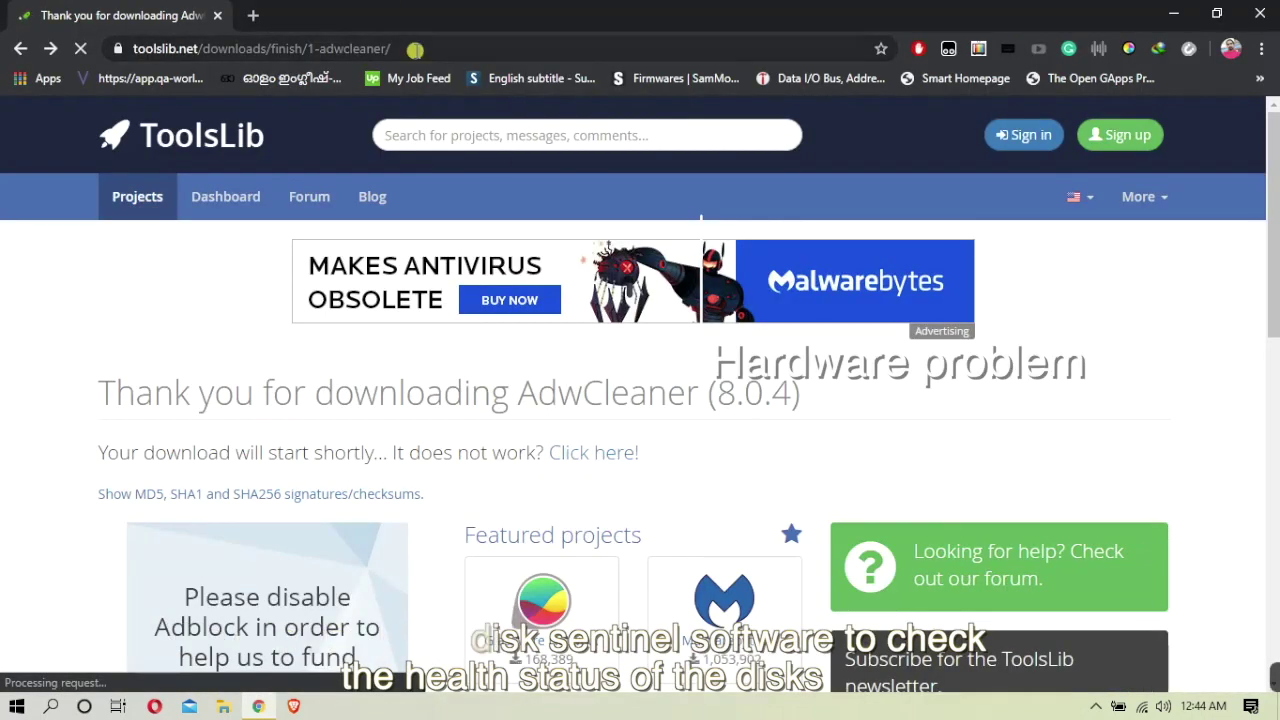
Step: Search Google for "hard disk sentinel" in Chrome and open the Download Hard Disk Sentinel page
{"action": "left_click", "coordinate": [414, 48]}
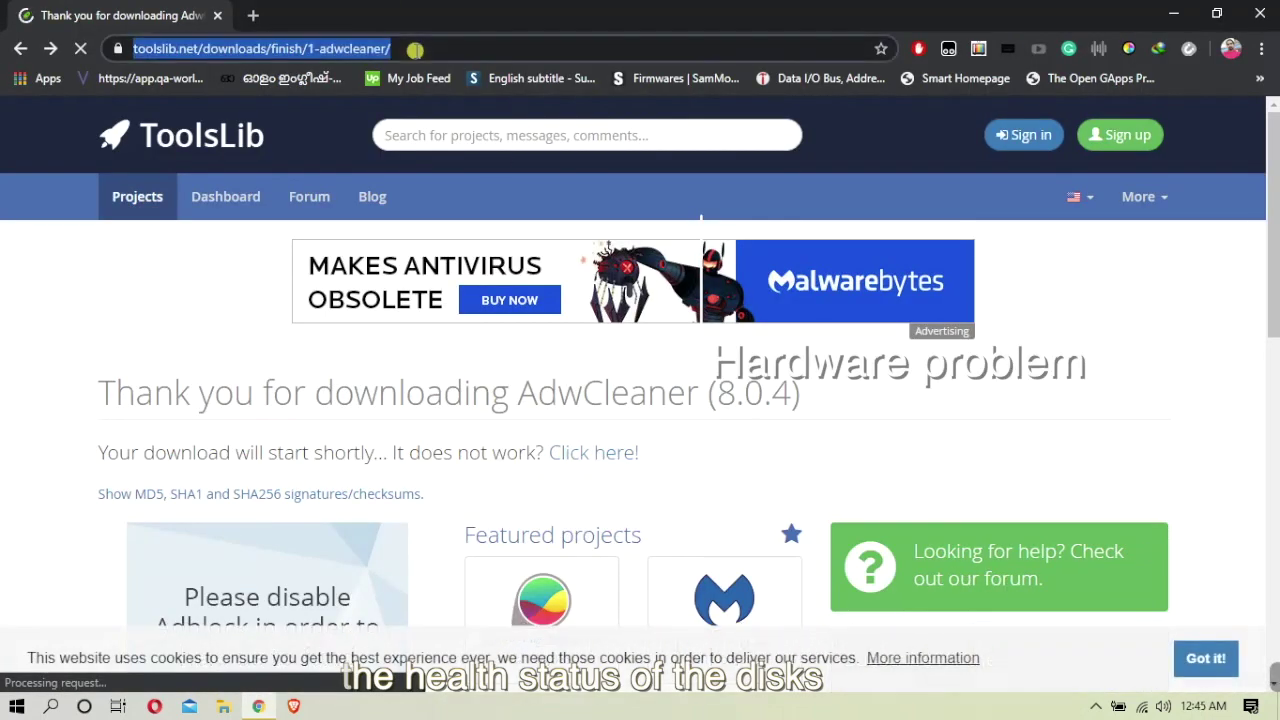
{"action": "type", "text": "hard"}
{"action": "key", "text": "Down"}
{"action": "key", "text": "Return"}
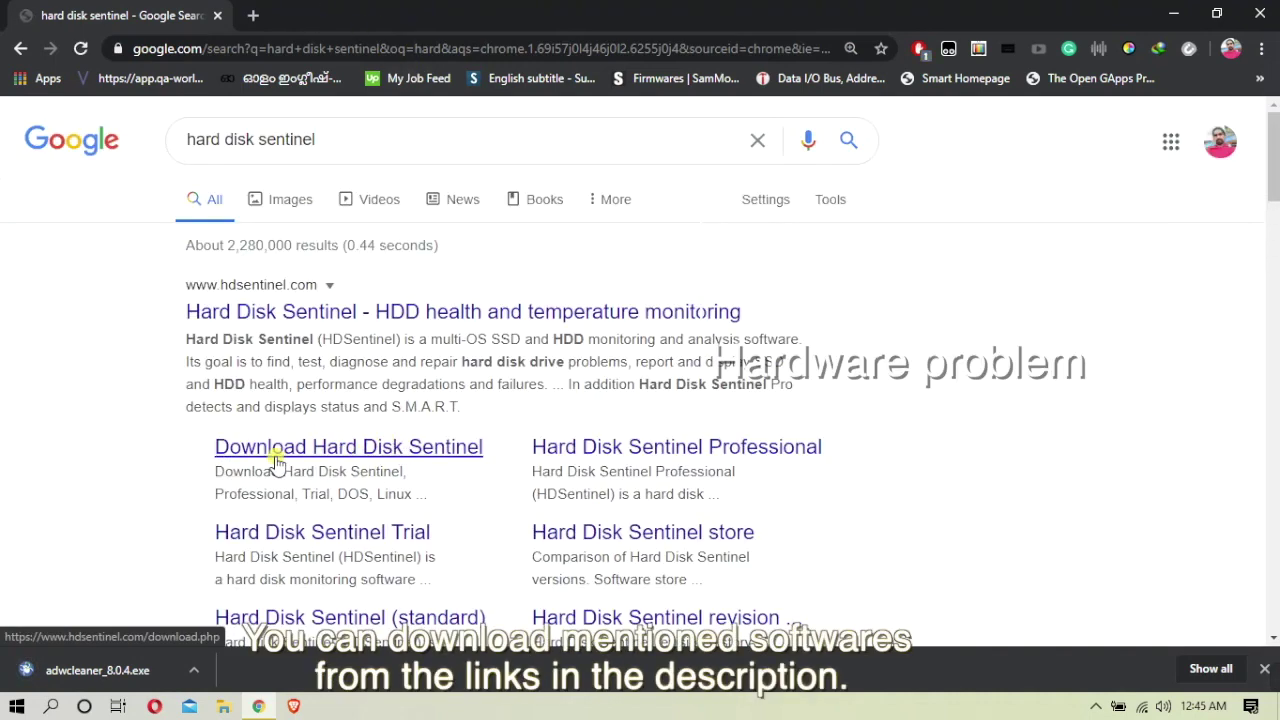
{"action": "left_click", "coordinate": [452, 449]}
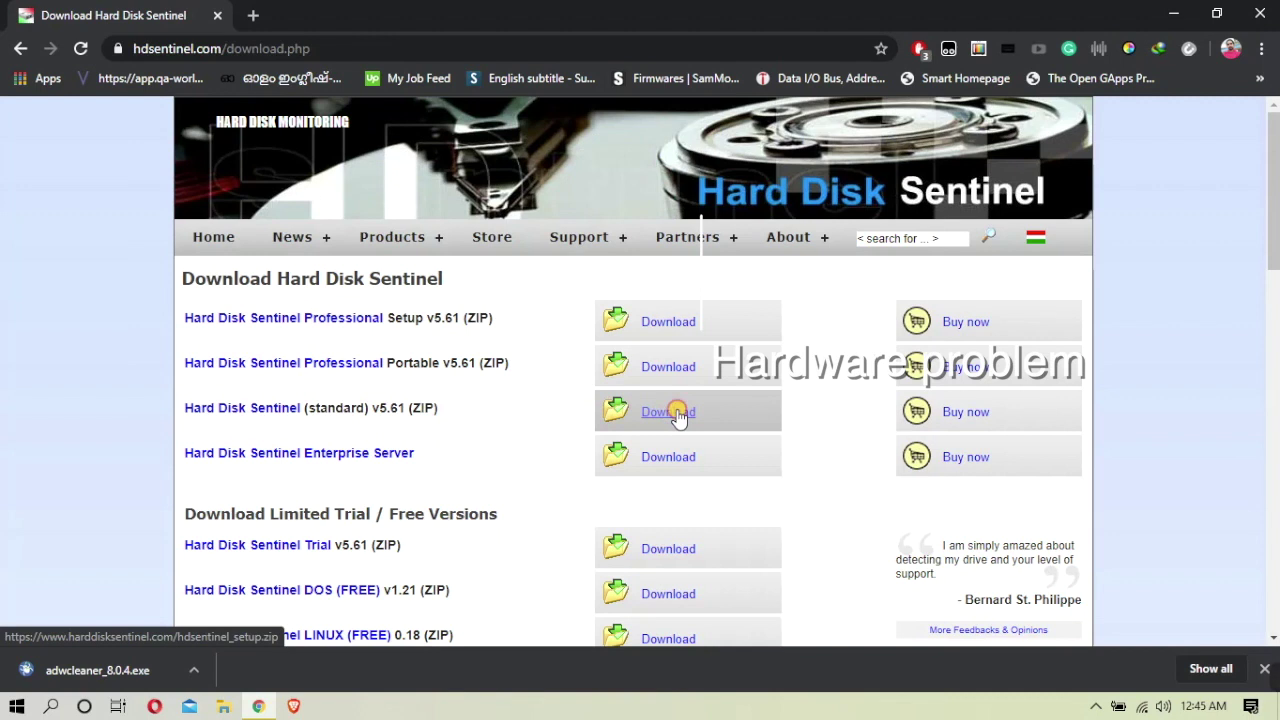
Step: Download the standard Hard Disk Sentinel v5.61 archive, hdsentinel_setup.zip, to the Downloads\Compressed folder
{"action": "left_click", "coordinate": [677, 413]}
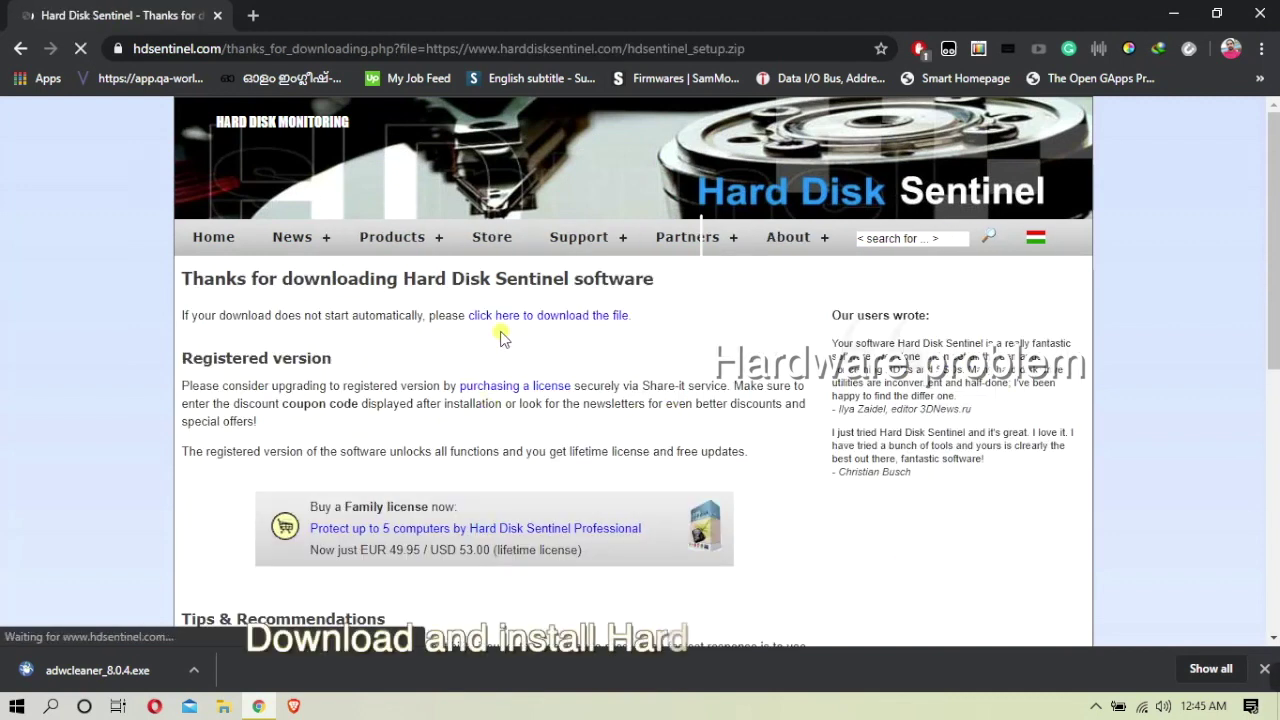
{"action": "left_click", "coordinate": [585, 326]}
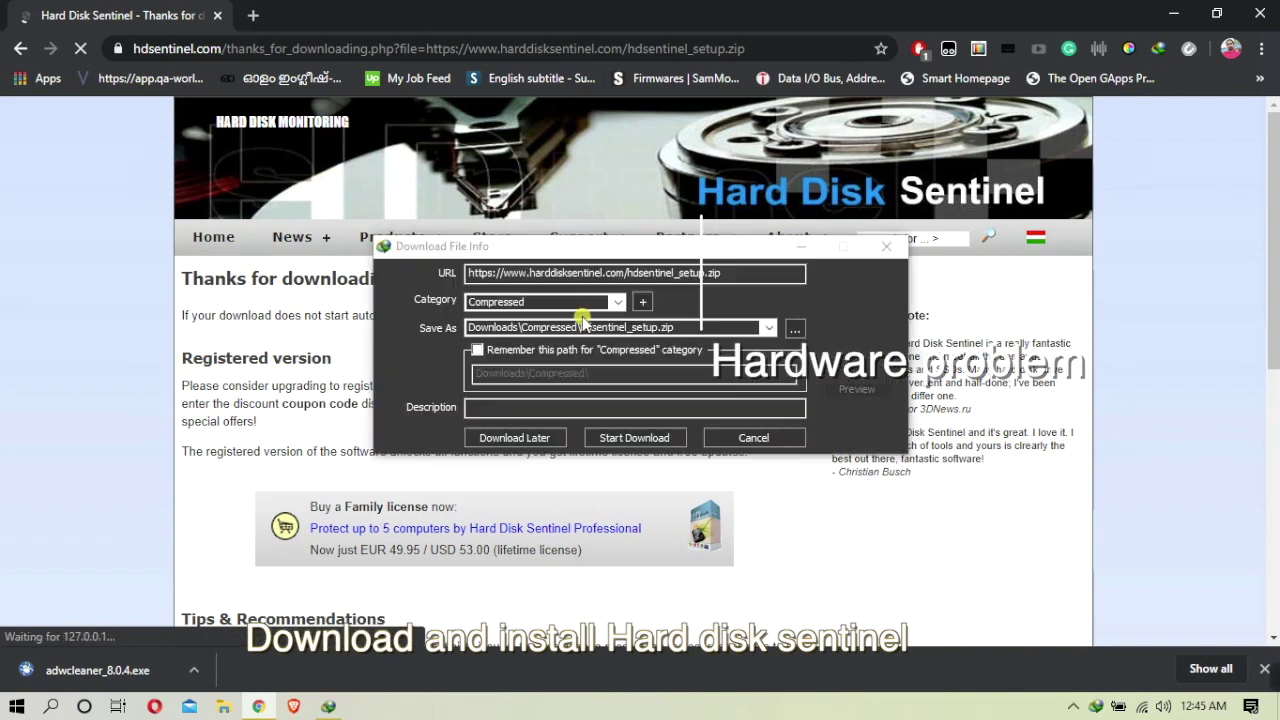
{"action": "left_click", "coordinate": [781, 419]}
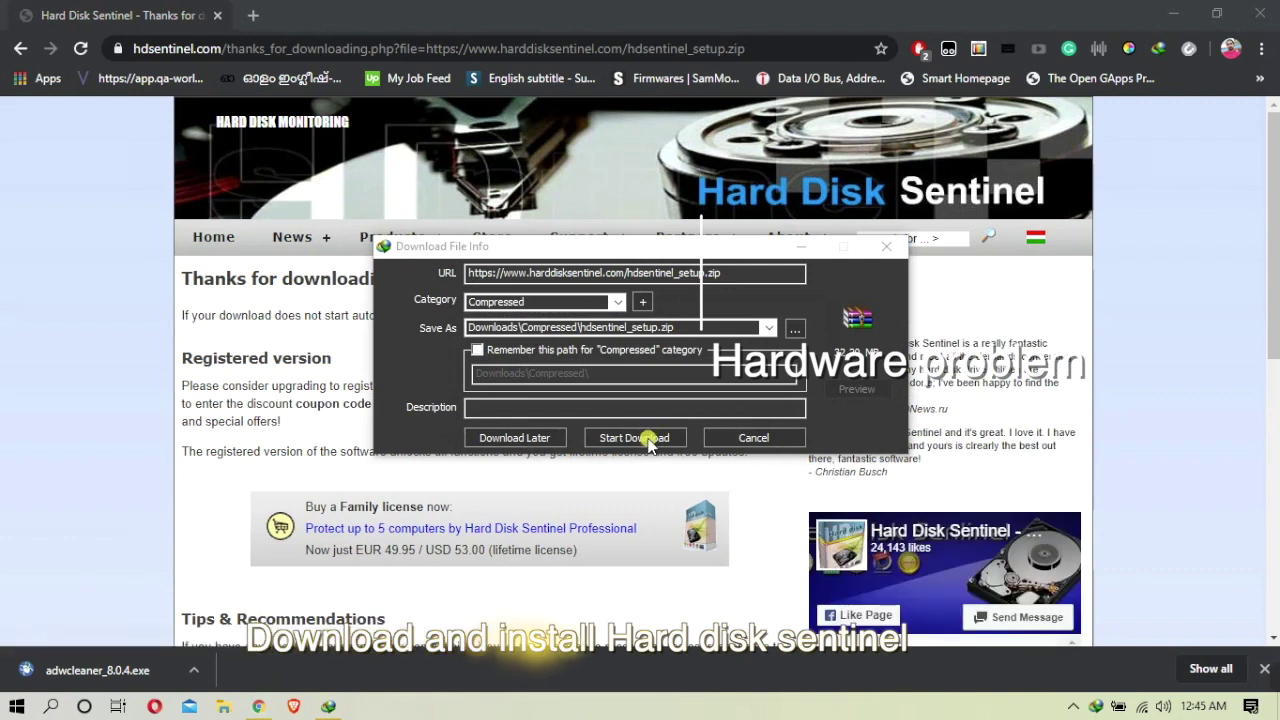
{"action": "left_click", "coordinate": [651, 440]}
{"action": "left_click", "coordinate": [747, 443]}
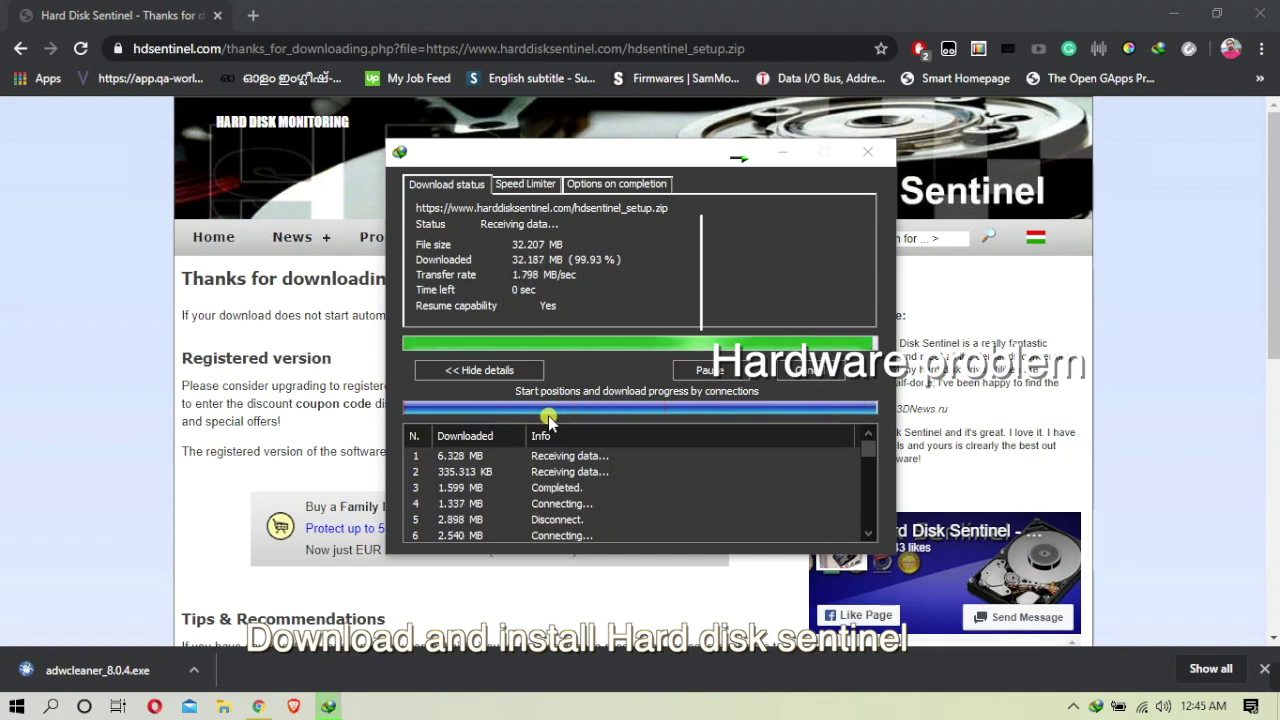
Step: Close the browser, open the downloaded hdsentinel_setup.zip archive and launch hdsentinel_setup.exe from it
{"action": "left_click", "coordinate": [1256, 12]}
{"action": "left_click", "coordinate": [480, 413]}
{"action": "left_click", "coordinate": [751, 474]}
{"action": "left_click_drag", "start_coordinate": [503, 29], "coordinate": [157, 193]}
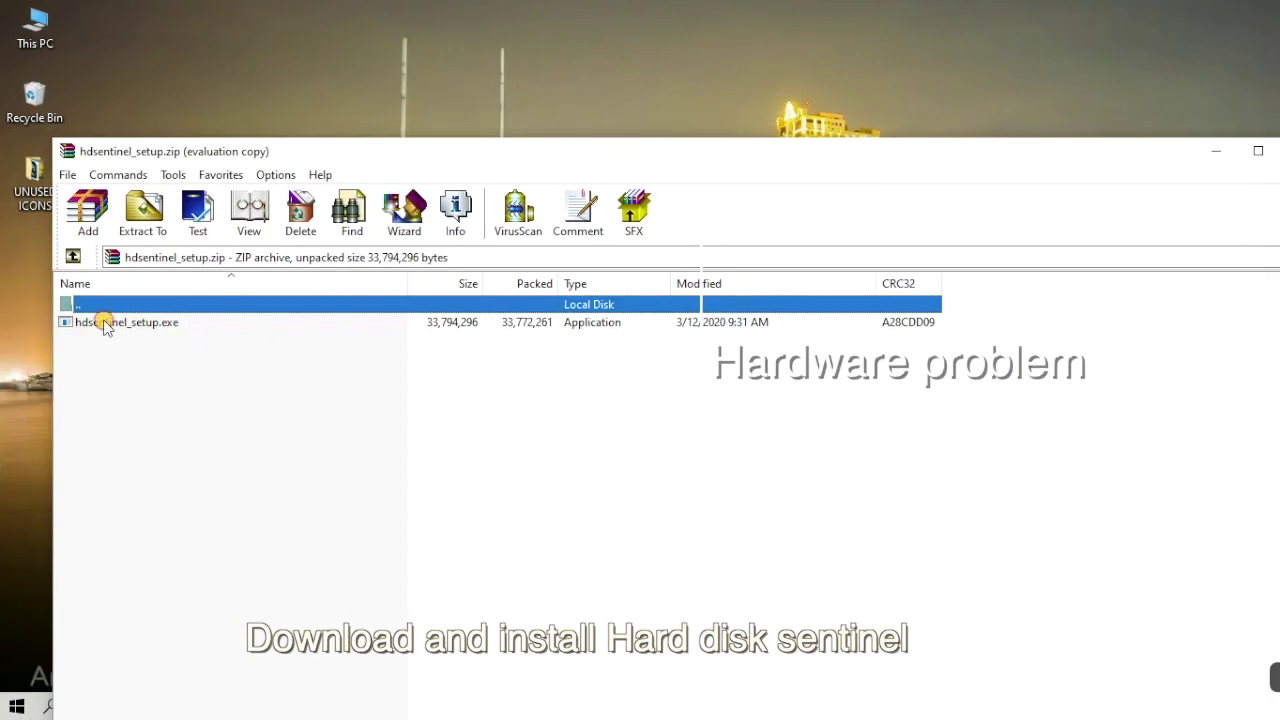
{"action": "double_click", "coordinate": [106, 323]}
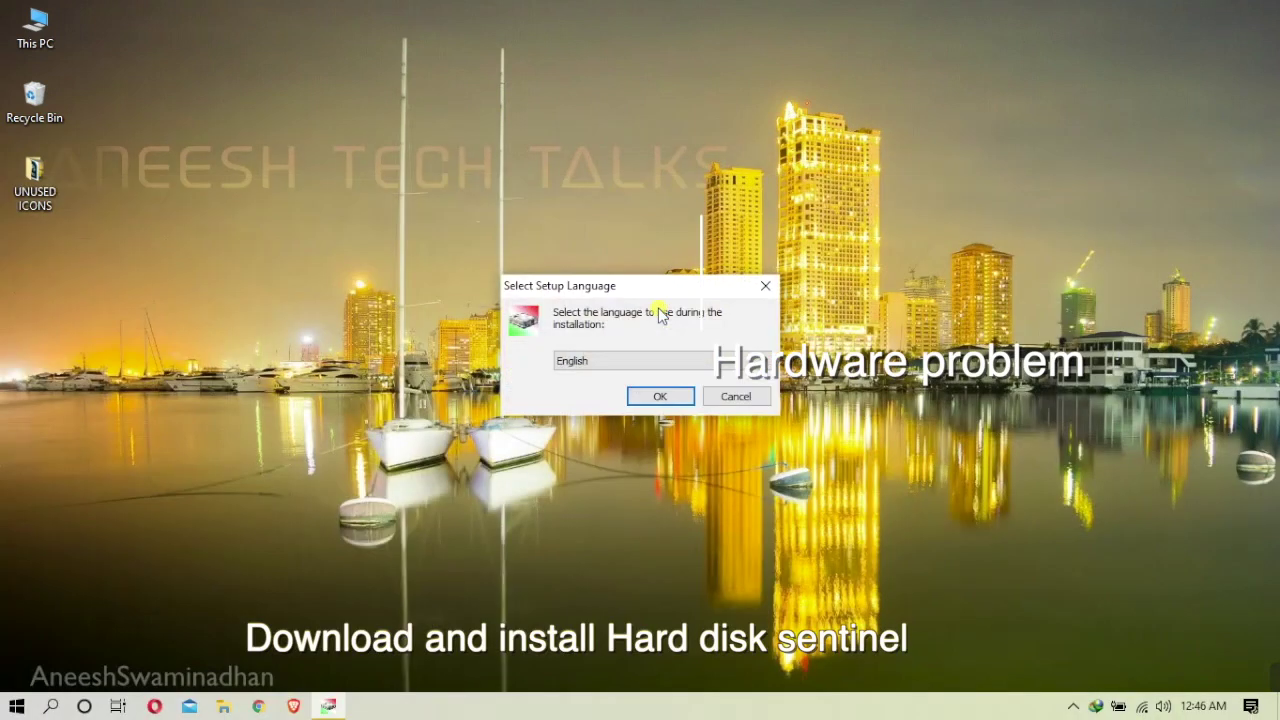
Step: Install Hard Disk Sentinel in English with the Start Menu folder "Hard Disk Sentinel", and finish setup with the program launched
{"action": "left_click", "coordinate": [660, 396]}
{"action": "left_click", "coordinate": [745, 506]}
{"action": "left_click", "coordinate": [551, 449]}
{"action": "left_click", "coordinate": [748, 507]}
{"action": "left_click", "coordinate": [749, 505]}
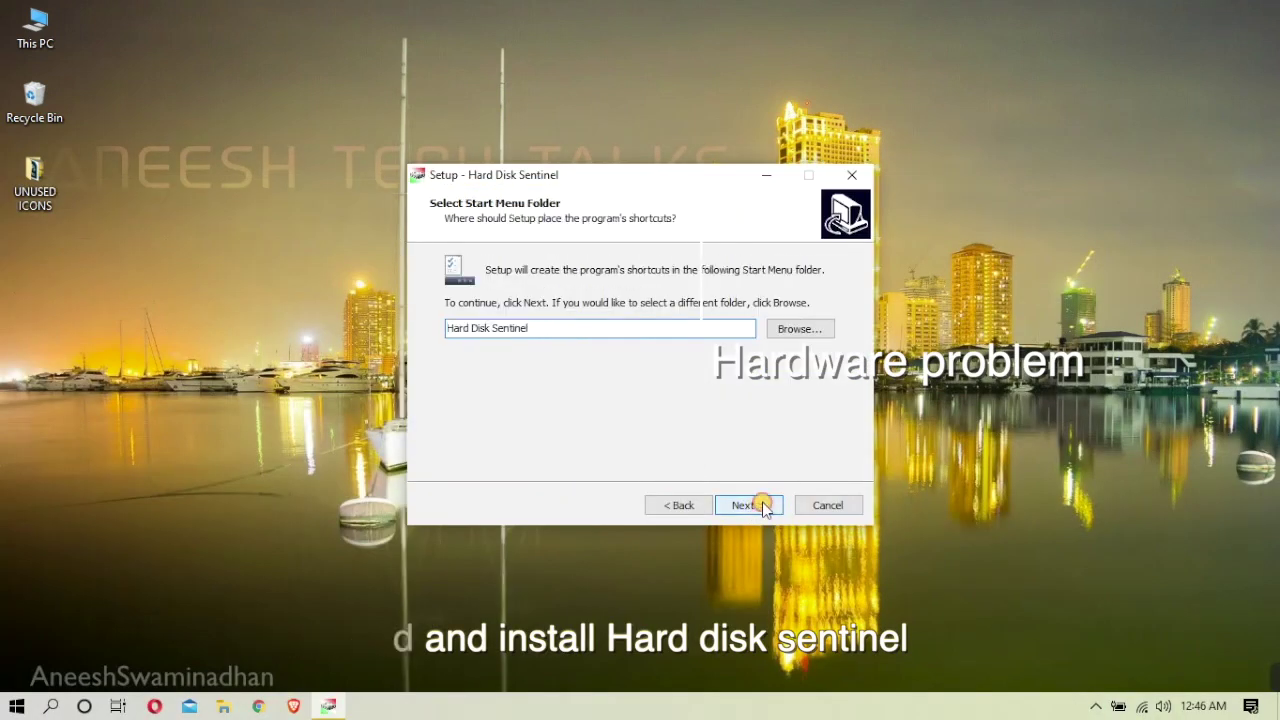
{"action": "left_click", "coordinate": [752, 505]}
{"action": "left_click", "coordinate": [749, 505]}
{"action": "left_click", "coordinate": [752, 506]}
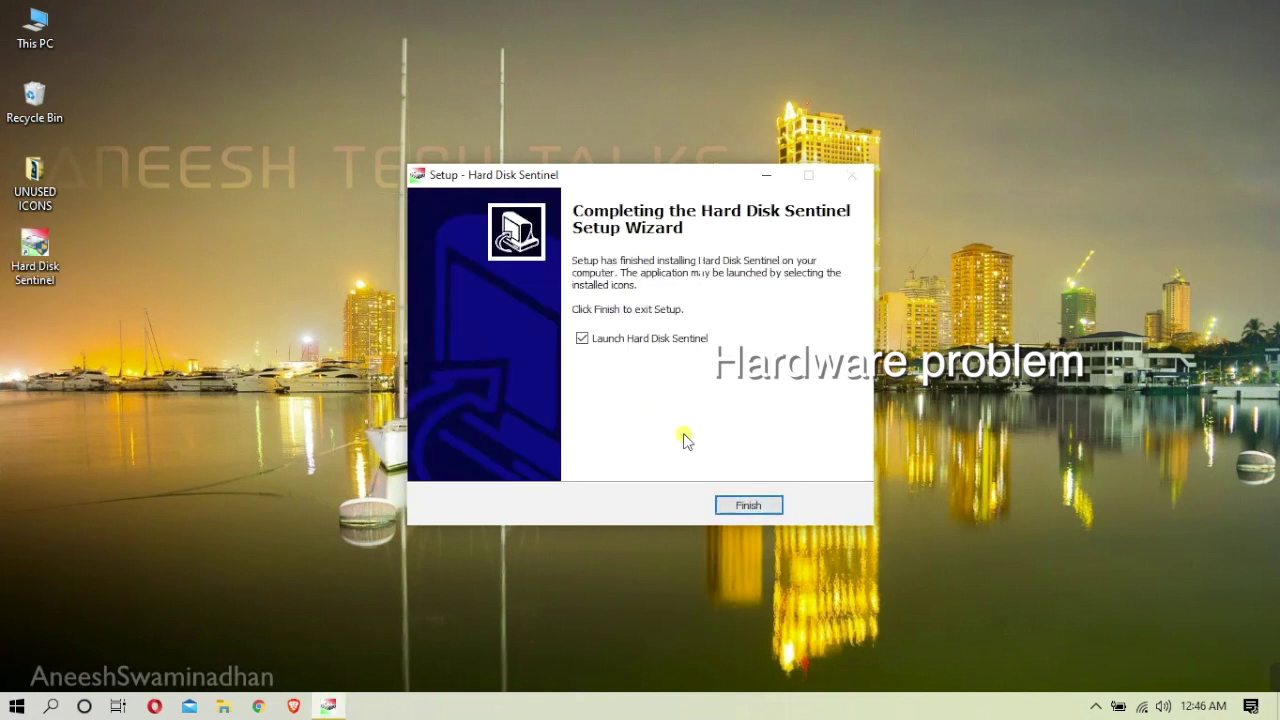
{"action": "left_click", "coordinate": [750, 506]}
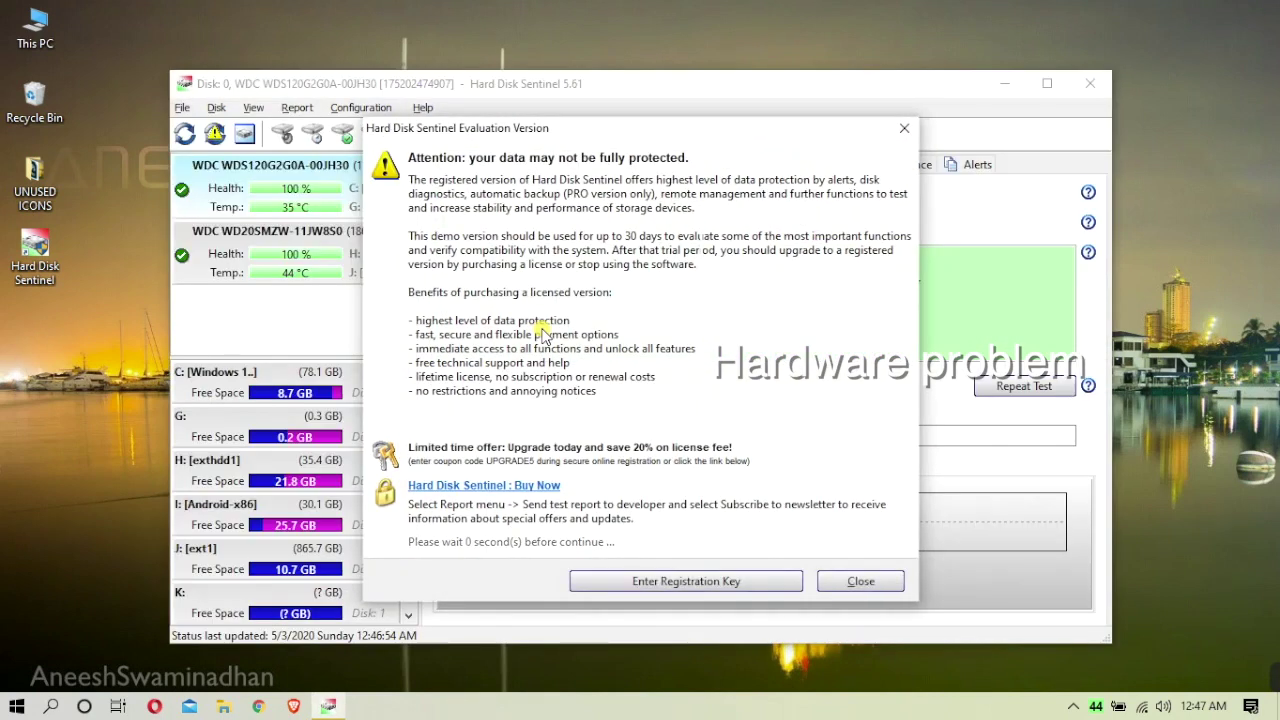
Step: Dismiss the evaluation notice and check the health overview of the WDC WD20SMZW-11JW8S0 and WDC WDS120G2G0A-00JH30 disks
{"action": "left_click", "coordinate": [851, 585]}
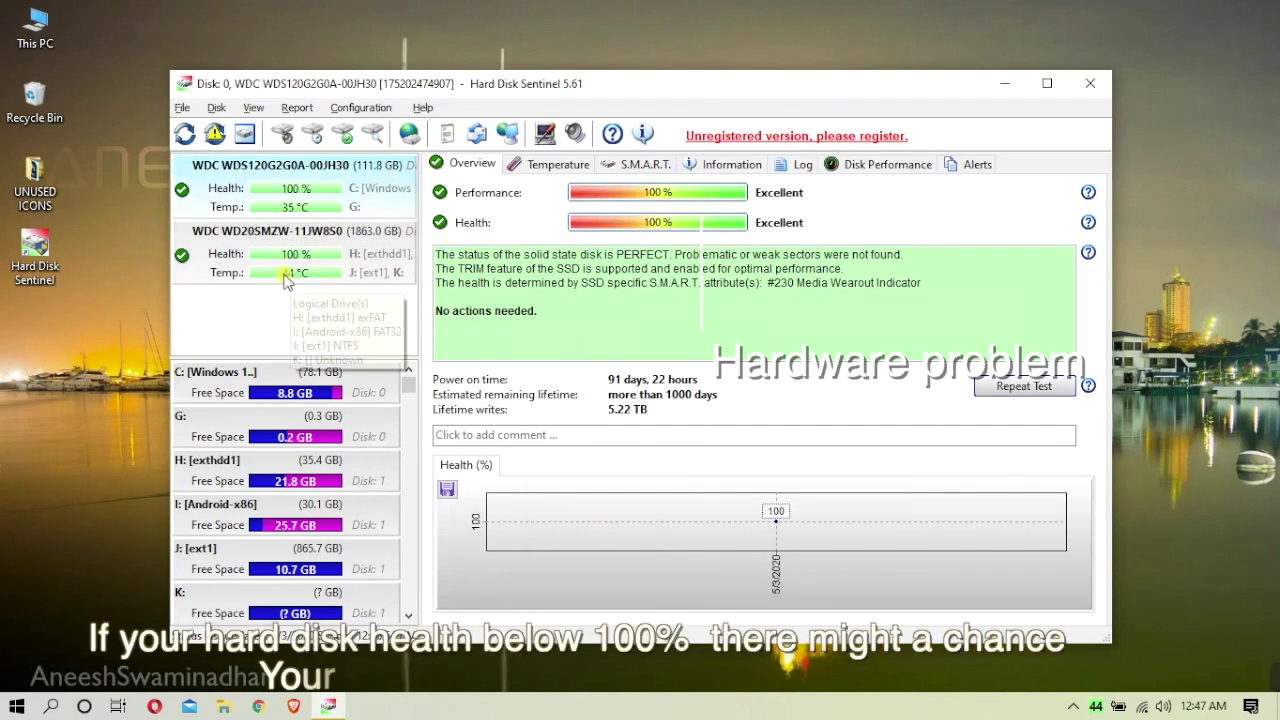
{"action": "left_click", "coordinate": [214, 250]}
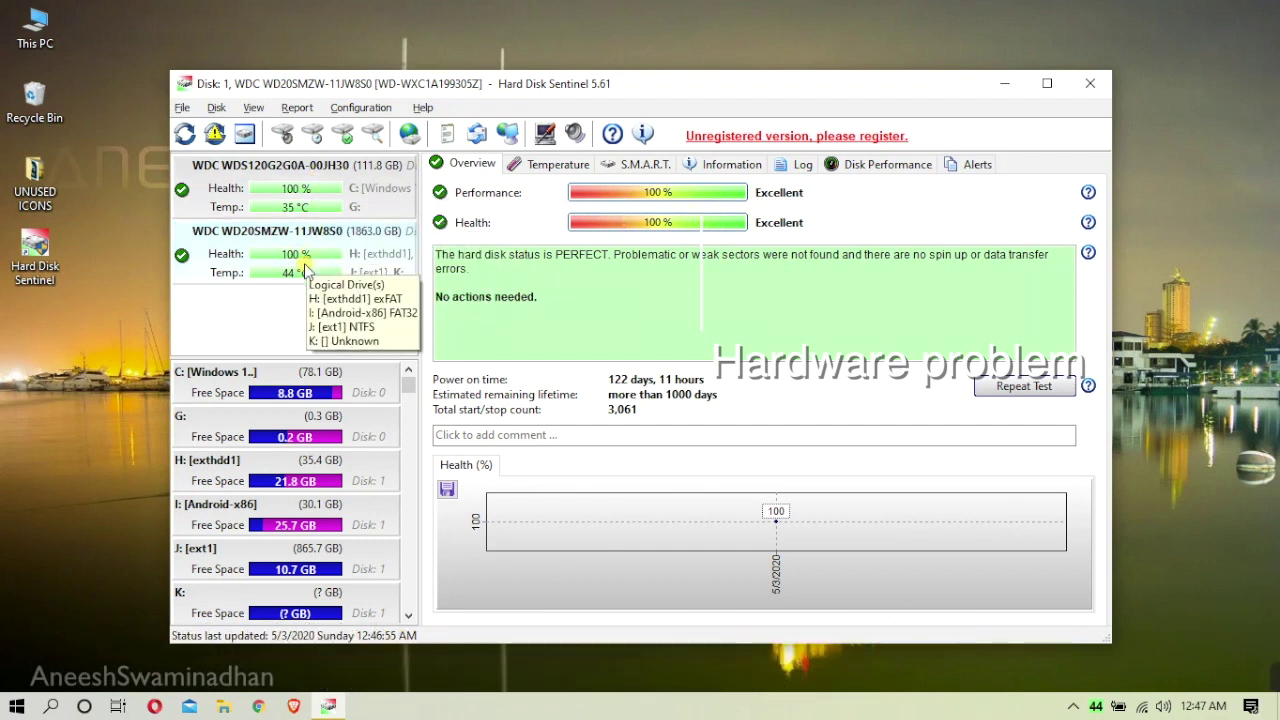
{"action": "left_click", "coordinate": [270, 200]}
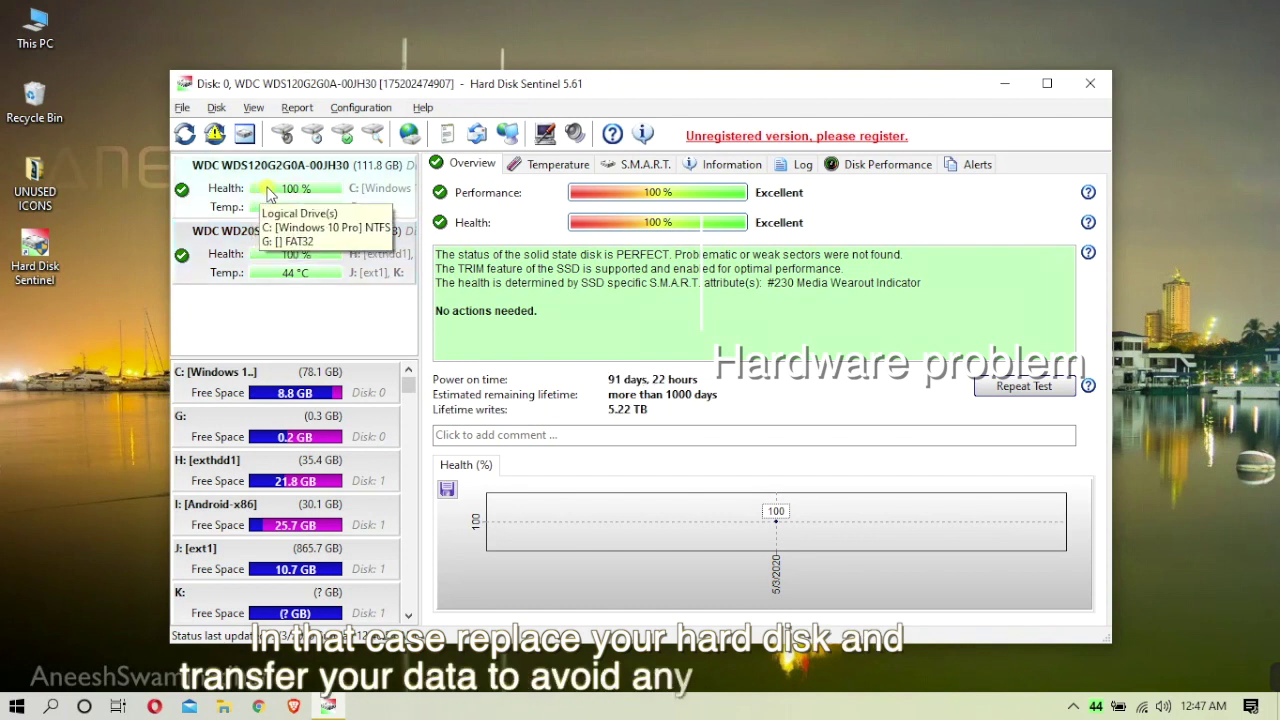